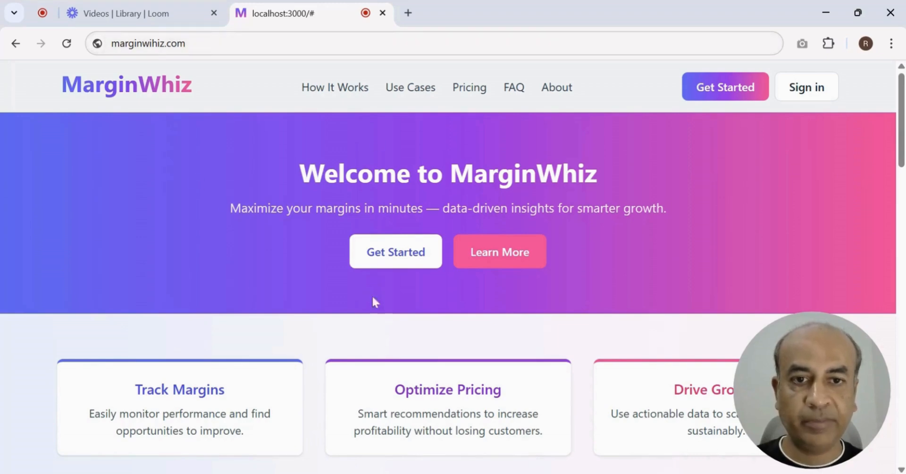
Step: Sign up on the MarginWhiz website with a Google account, then open the app and sign in with Google
left_click(724, 90)
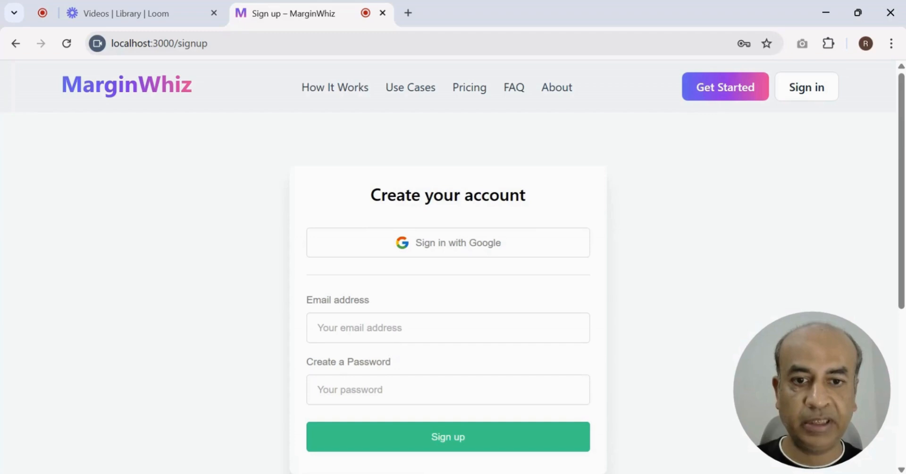
left_click(456, 241)
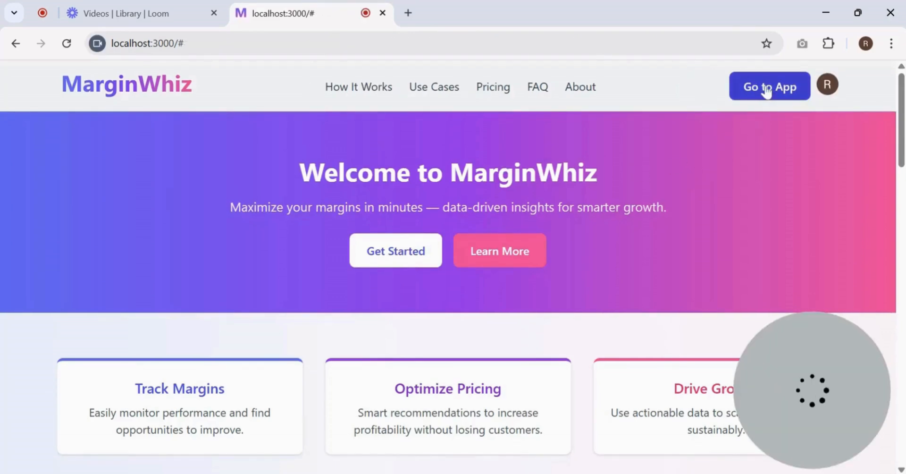
left_click(767, 89)
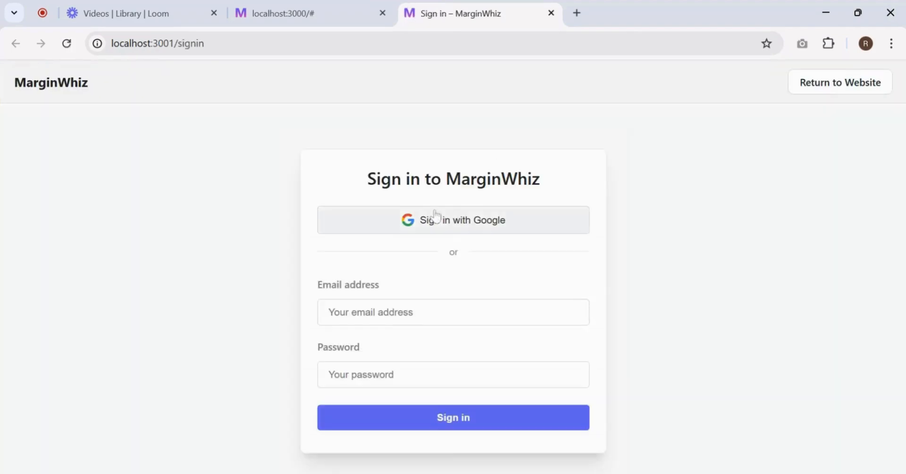
left_click(454, 221)
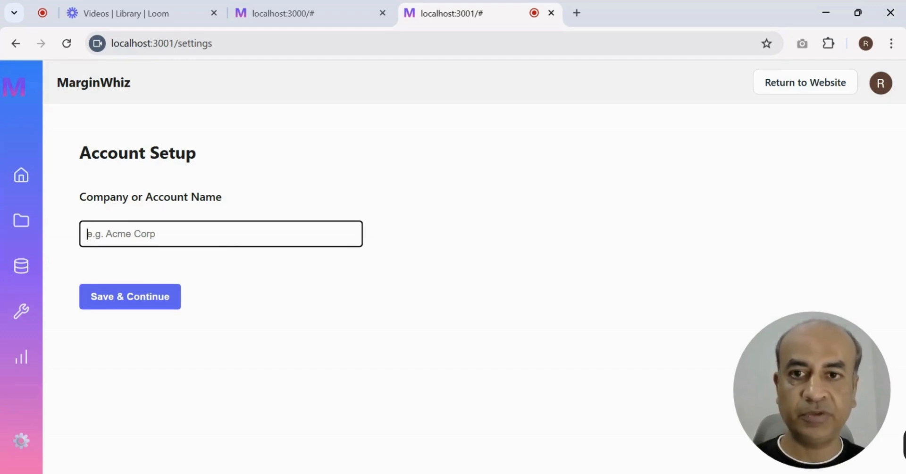
Step: Set the company name to GlowMint, save the account setup and dismiss the confirmation
type("G")
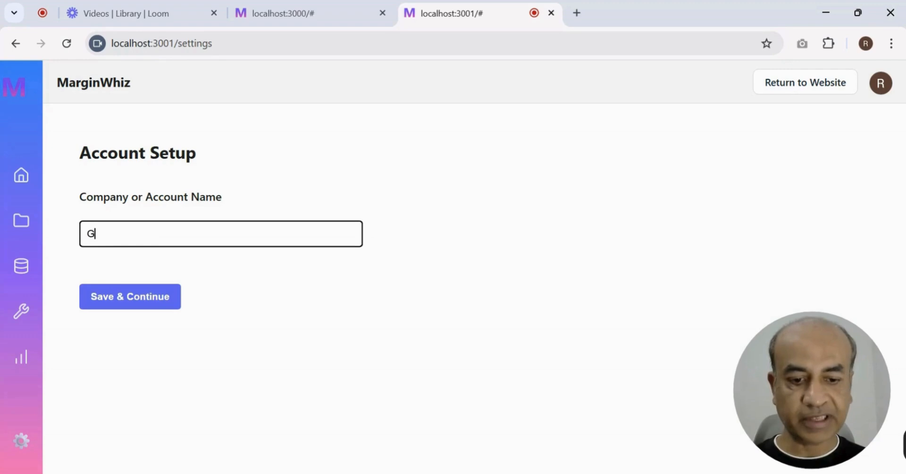
type("lowMint")
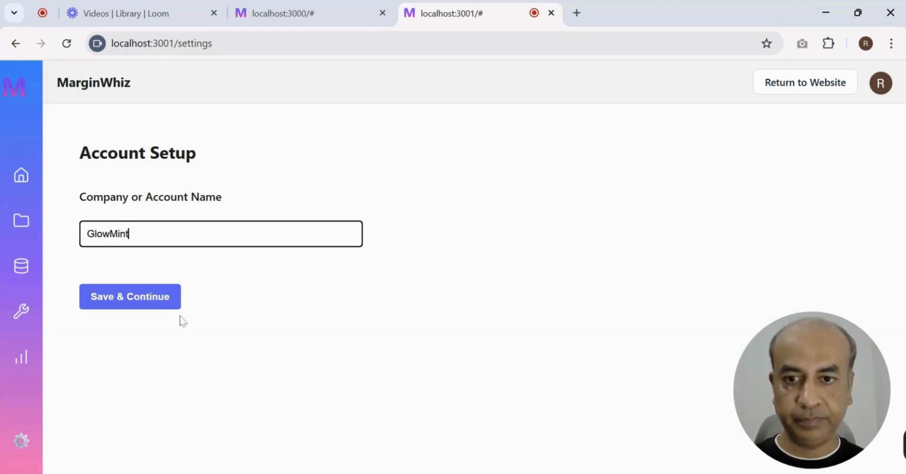
left_click(124, 297)
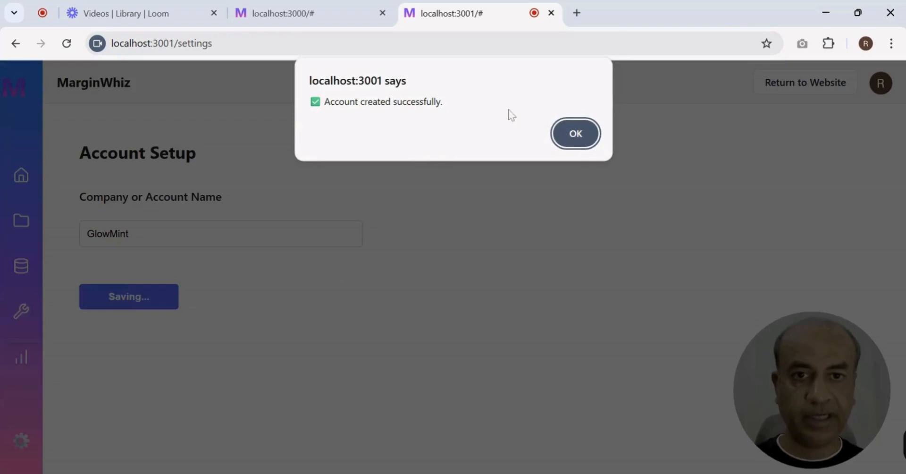
left_click(573, 137)
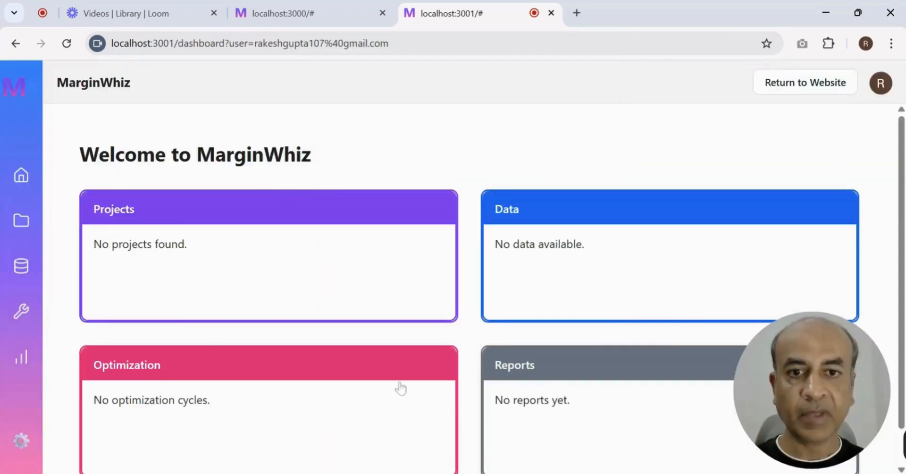
Step: Create a new project and name it Optimization of Margins
scroll(446, 243, "down", 1)
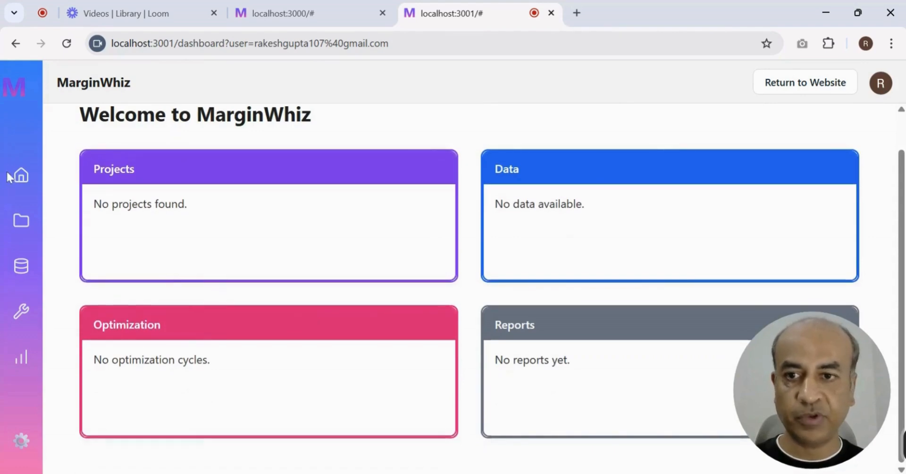
left_click(21, 231)
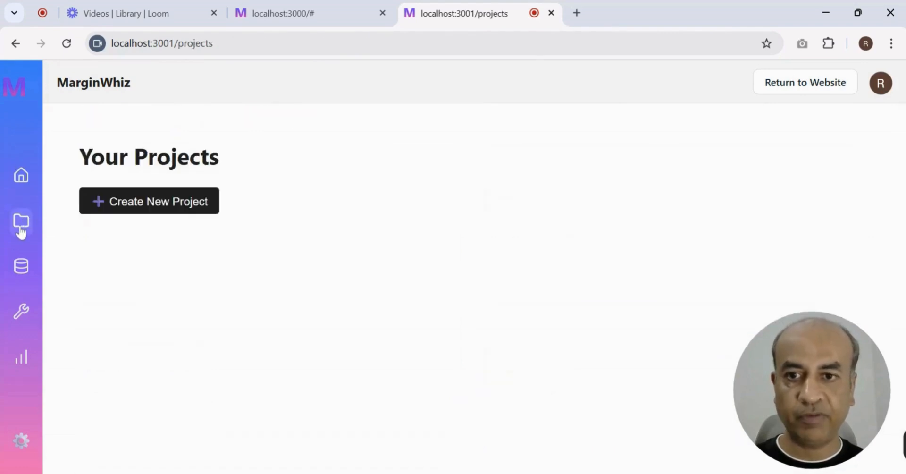
left_click(186, 206)
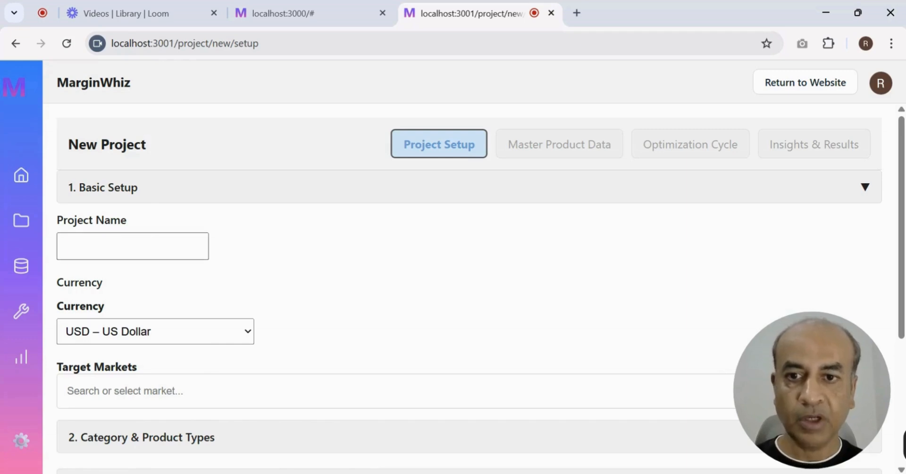
left_click(133, 246)
type("Op")
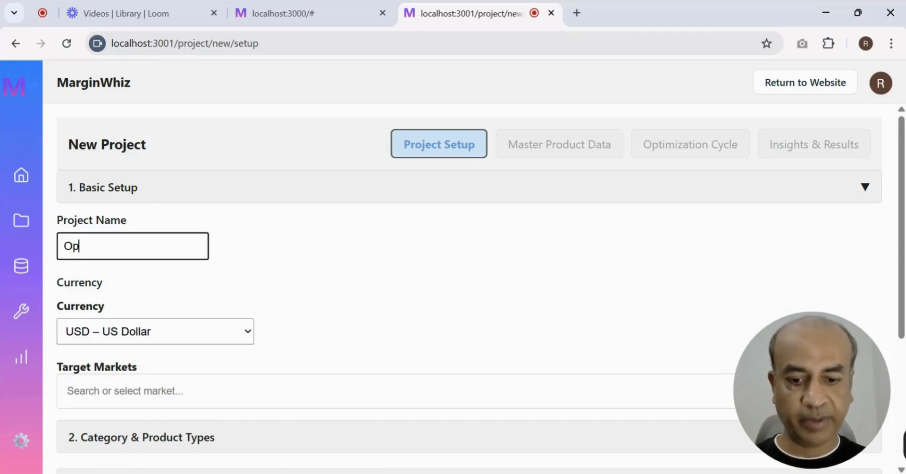
type("timizatio")
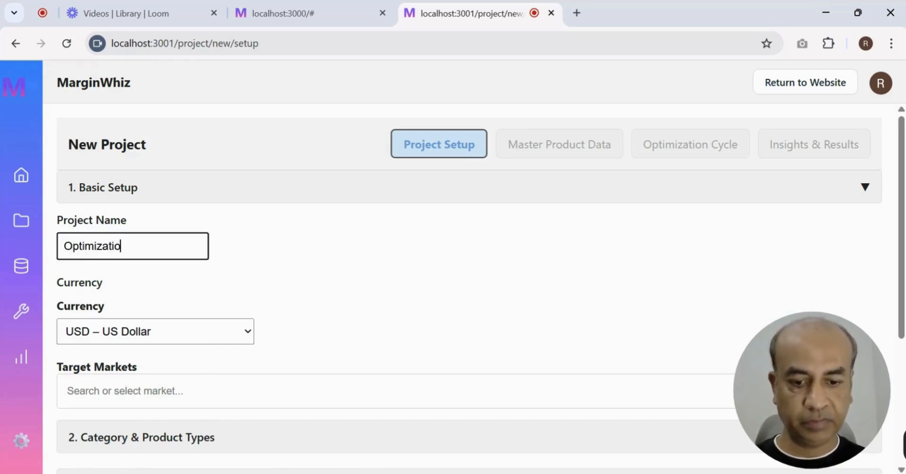
type("n of Marg")
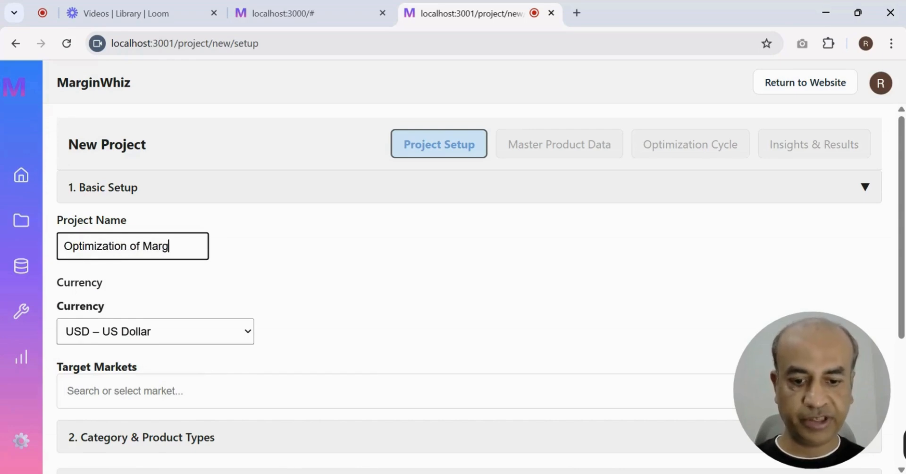
type("ins")
Step: Add US – United States, UK – United Kingdom and EU – European Union as the project's target markets
scroll(159, 269, "down", 4)
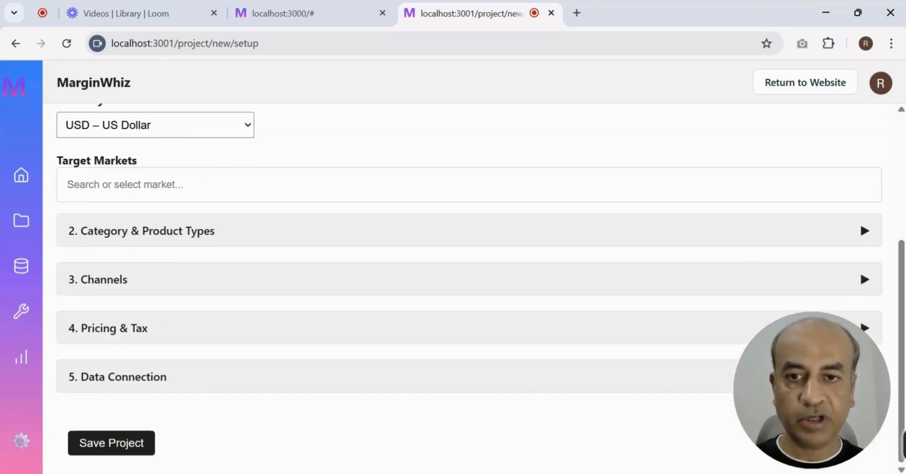
left_click(135, 186)
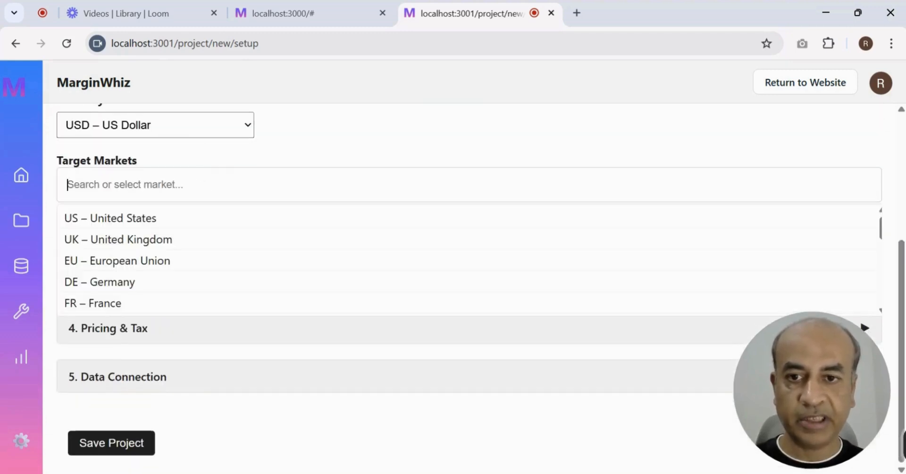
left_click(131, 224)
left_click(178, 186)
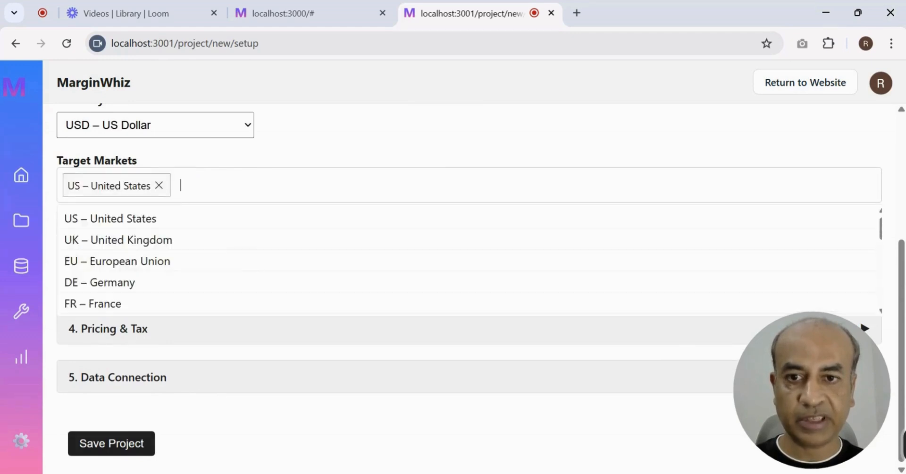
left_click(142, 241)
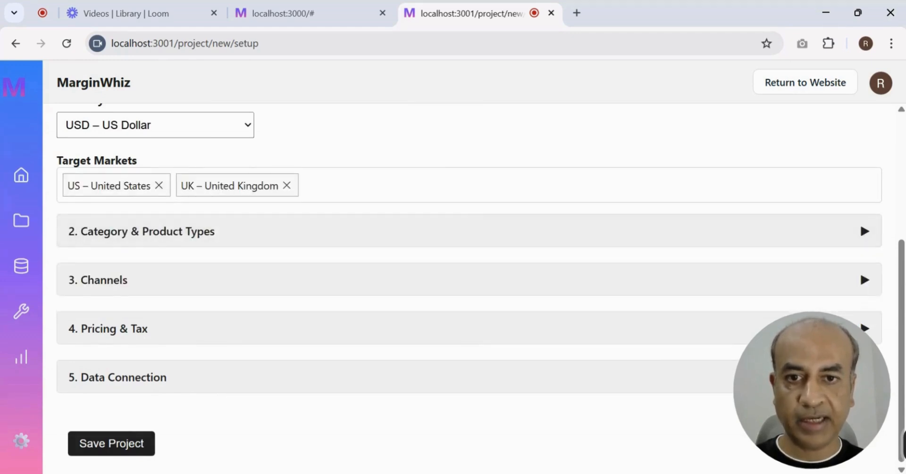
left_click(114, 259)
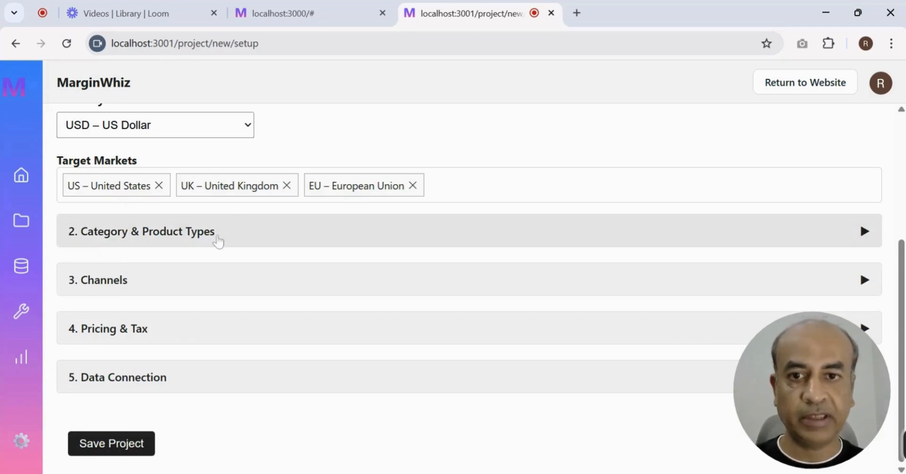
Step: Set the project's industry category to Fashion and select Other as the product type
left_click(217, 241)
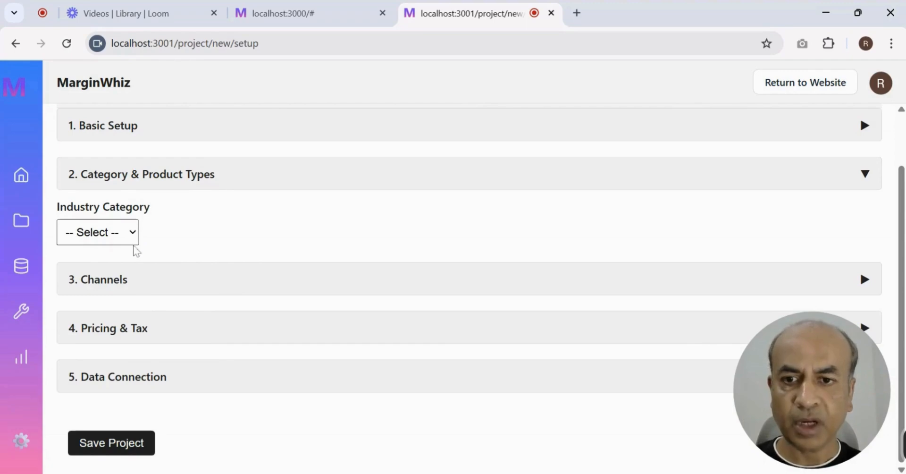
left_click(136, 251)
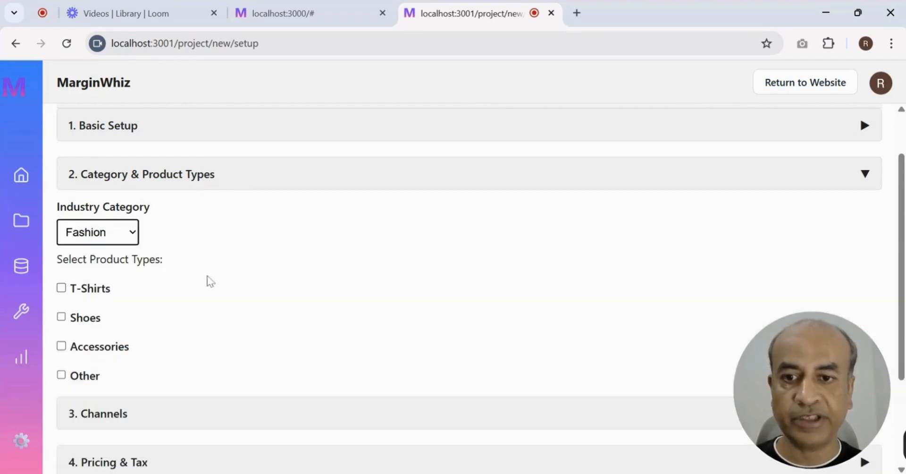
left_click(62, 376)
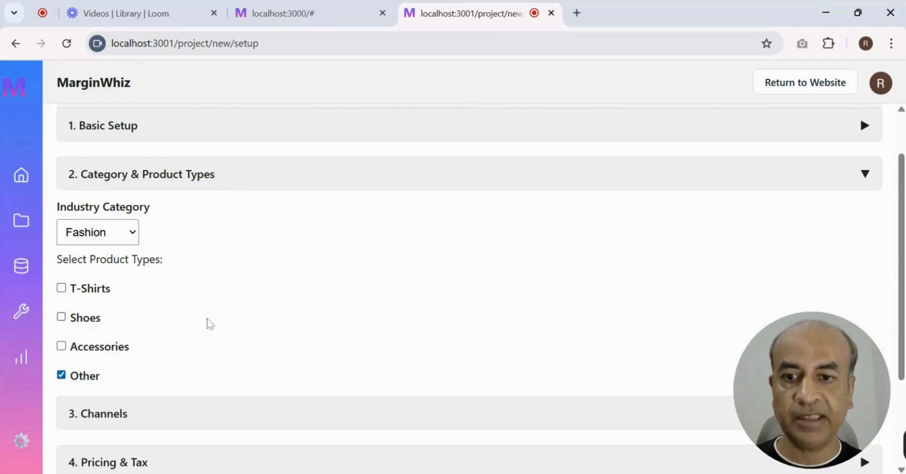
Step: In the Channels section, set the supply source to Own Production and enable the ECommerce (own) and Physical Retail demand channels
scroll(236, 307, "down", 3)
left_click(180, 283)
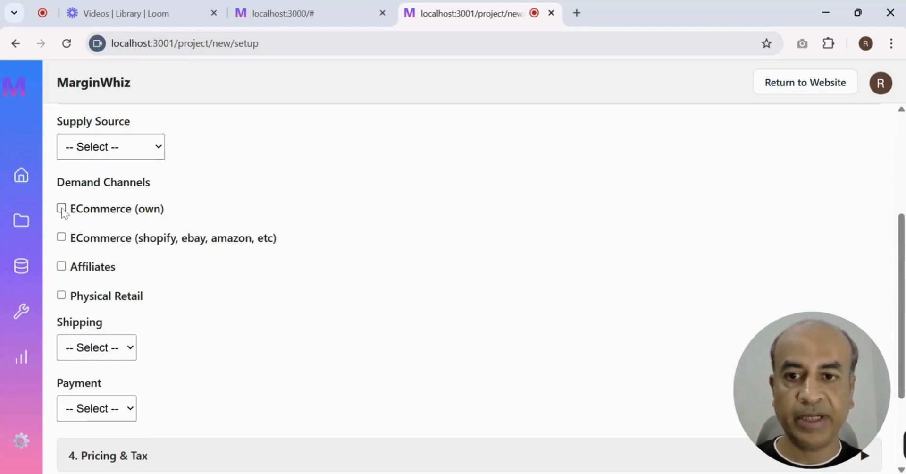
left_click(147, 167)
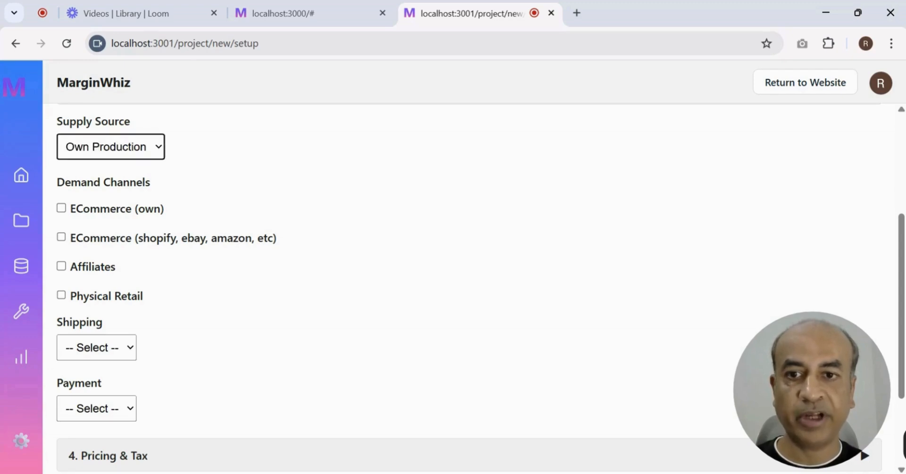
left_click(61, 209)
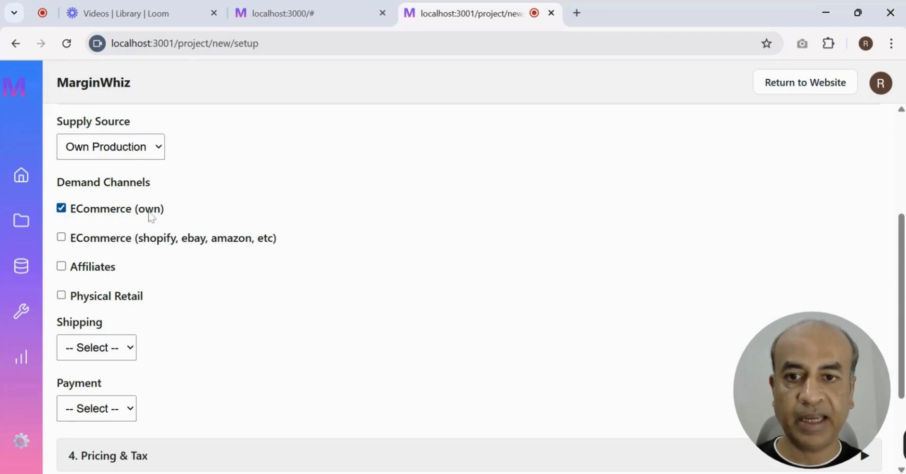
left_click(61, 295)
Step: Set the project's shipping to Own and its payment to Direct
scroll(194, 318, "down", 3)
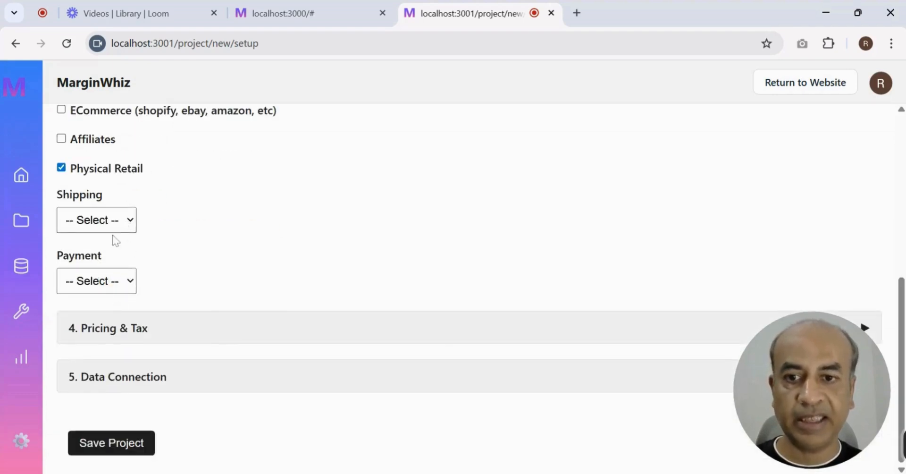
left_click(116, 240)
left_click(131, 283)
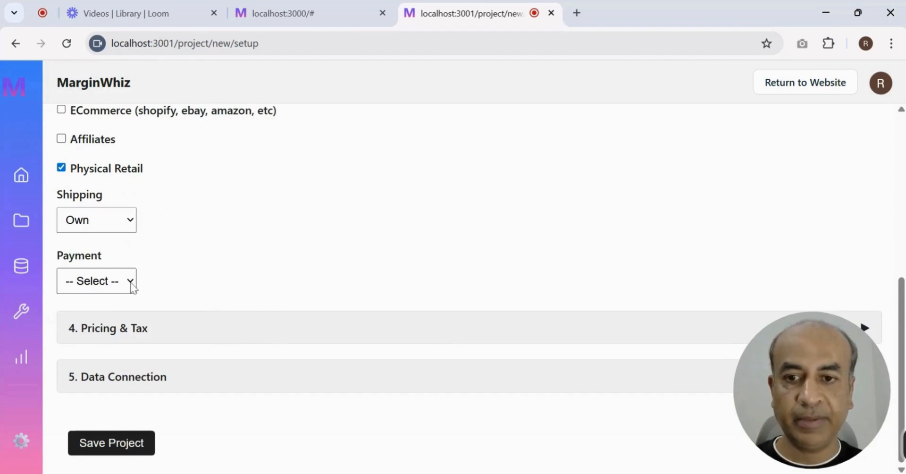
left_click(124, 302)
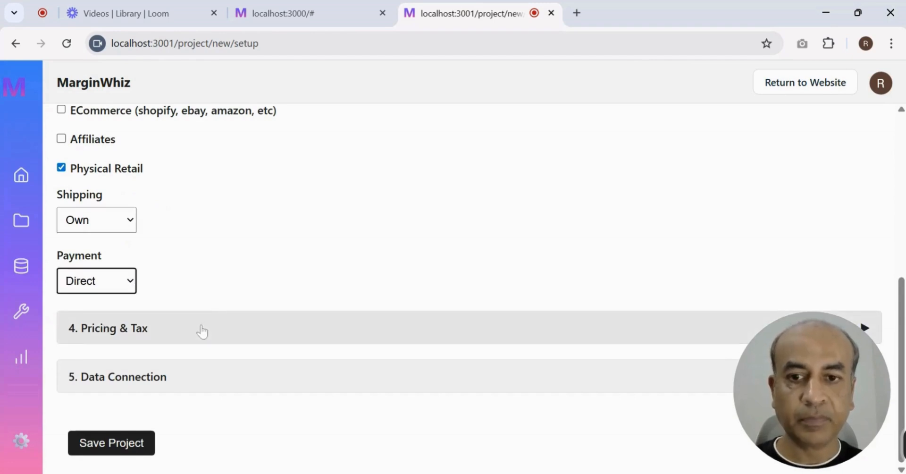
Step: In the pricing and tax settings, apply sales tax on the full price at 20%
left_click(202, 331)
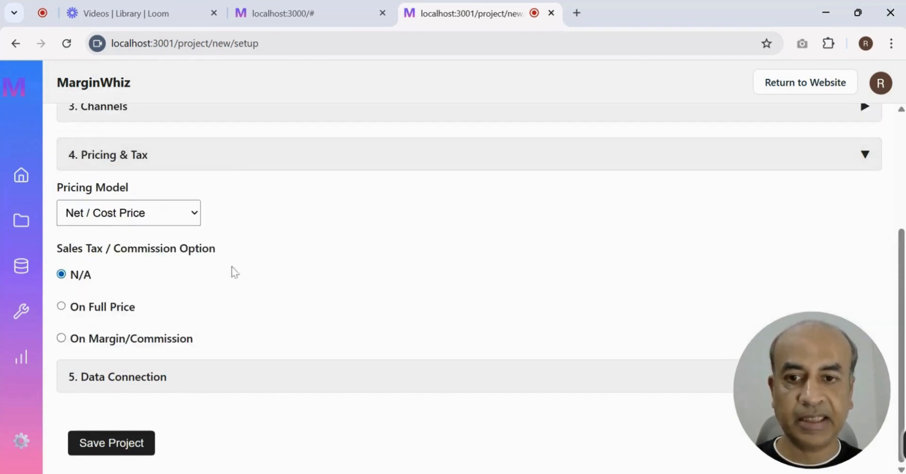
left_click(61, 306)
left_click(165, 391)
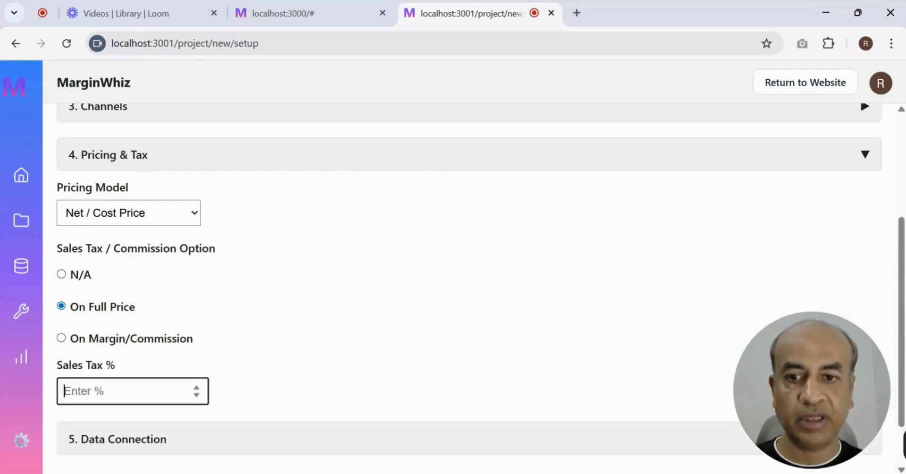
type("20")
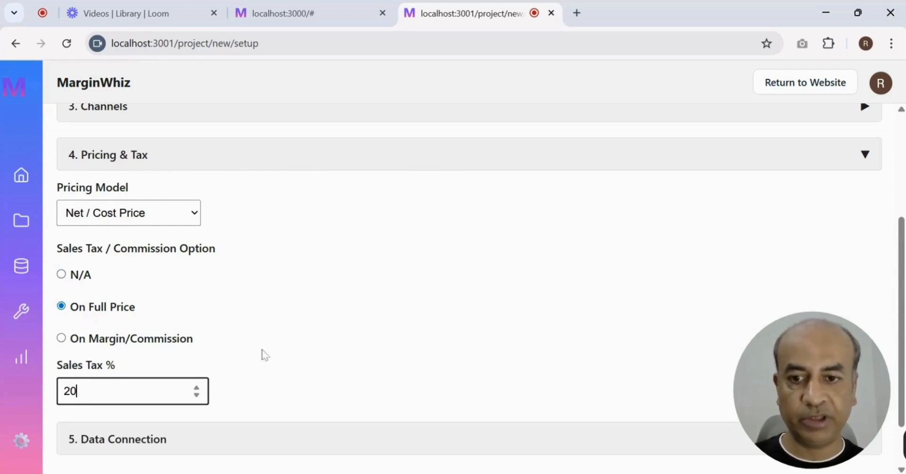
Step: Open the data connection settings, keep Manual Upload (CSV import/export) as the method, and save the project
scroll(282, 243, "down", 2)
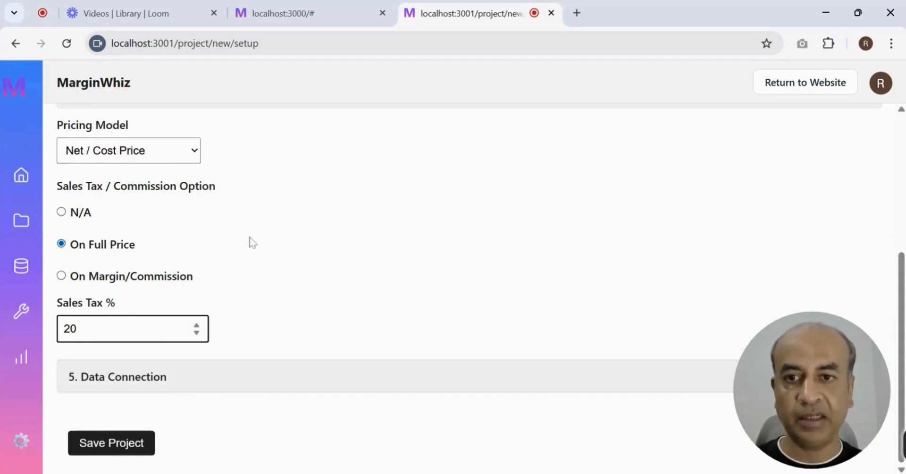
scroll(250, 241, "up", 5)
scroll(250, 240, "down", 5)
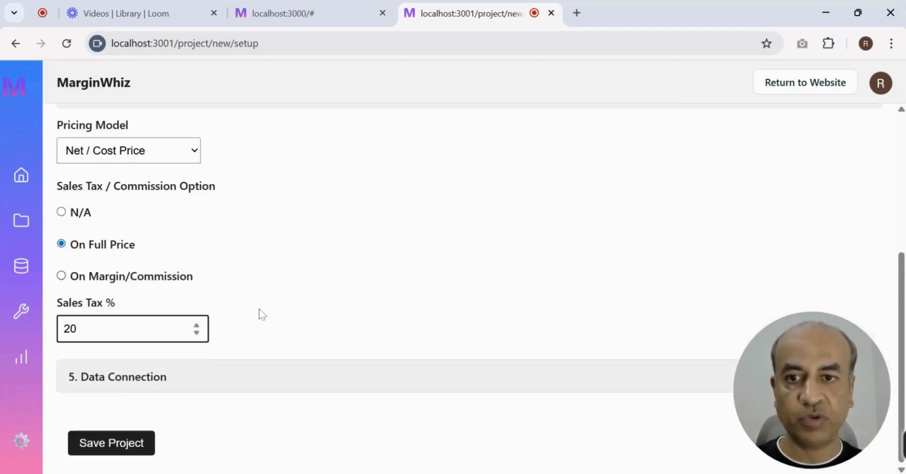
left_click(172, 378)
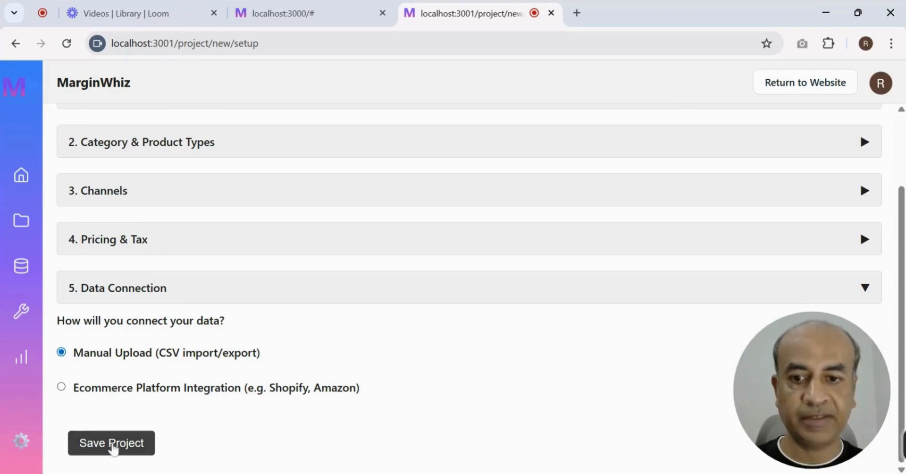
left_click(113, 446)
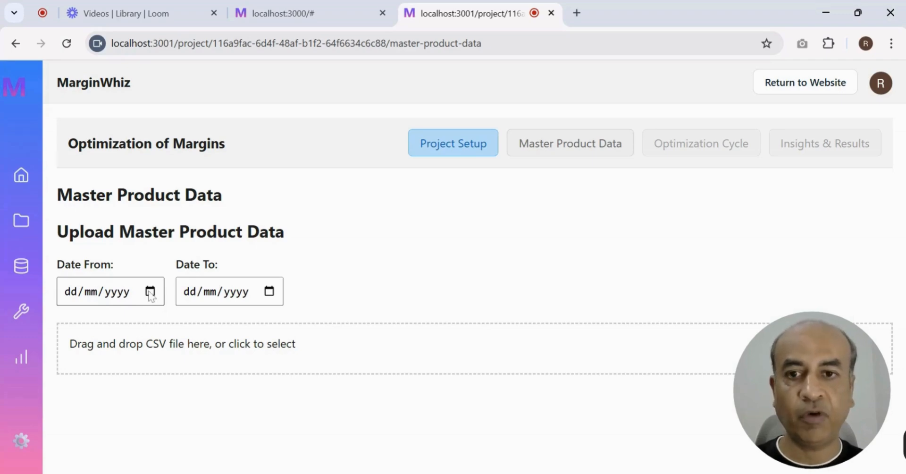
Step: Set the master product data period from 01/08/2025 to 14/08/2025
left_click(163, 79)
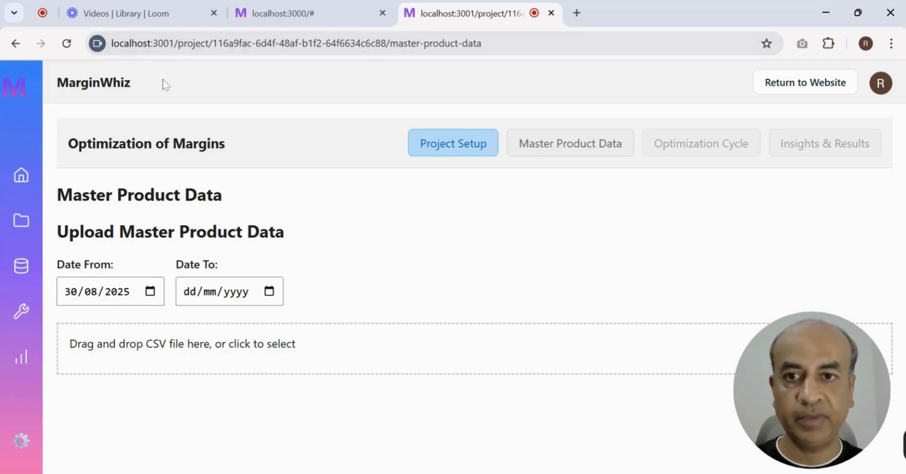
left_click(209, 204)
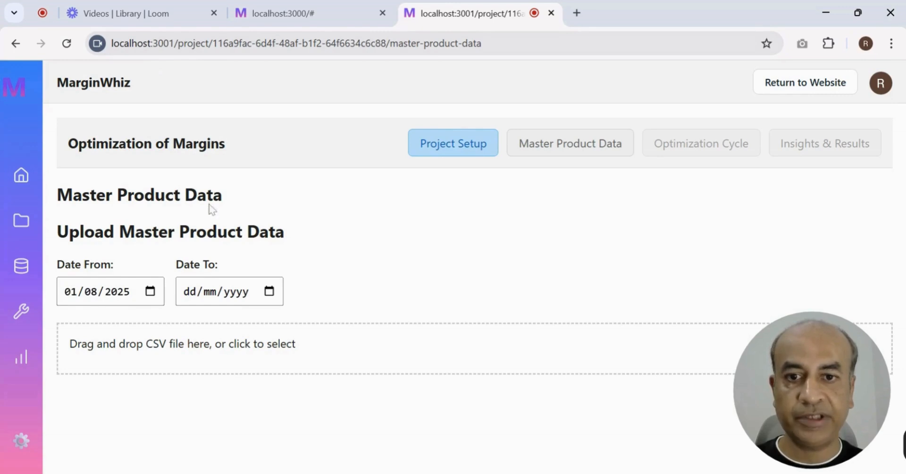
left_click(277, 293)
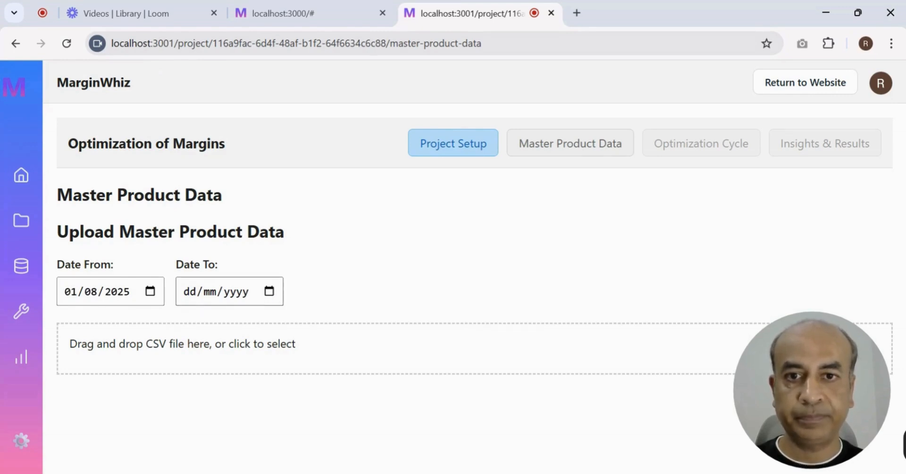
left_click(329, 207)
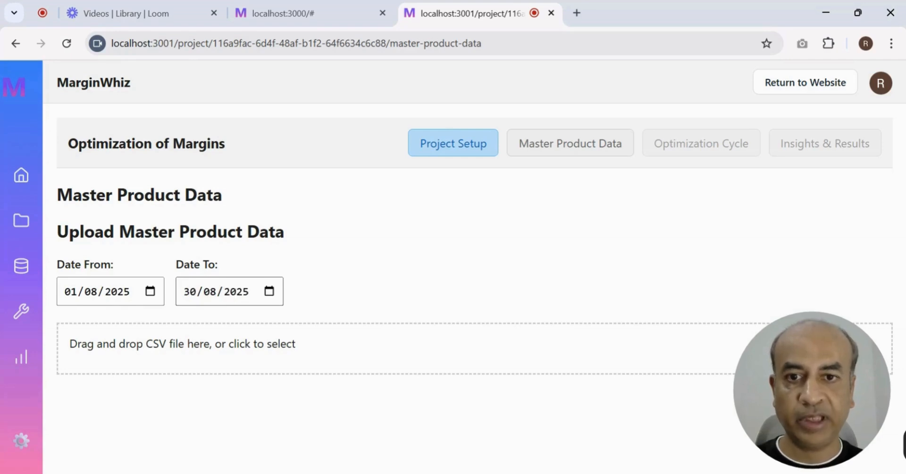
left_click(285, 161)
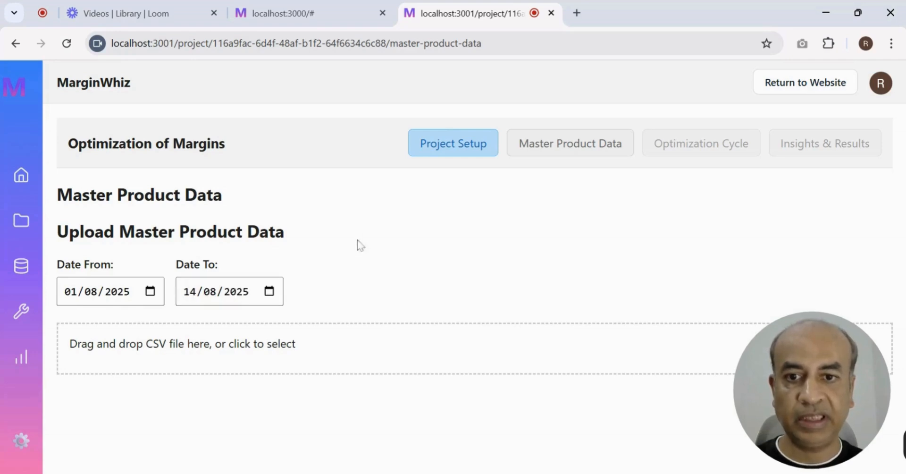
Step: Upload the master product data CSV file and bring up its column mapping table
left_click(199, 352)
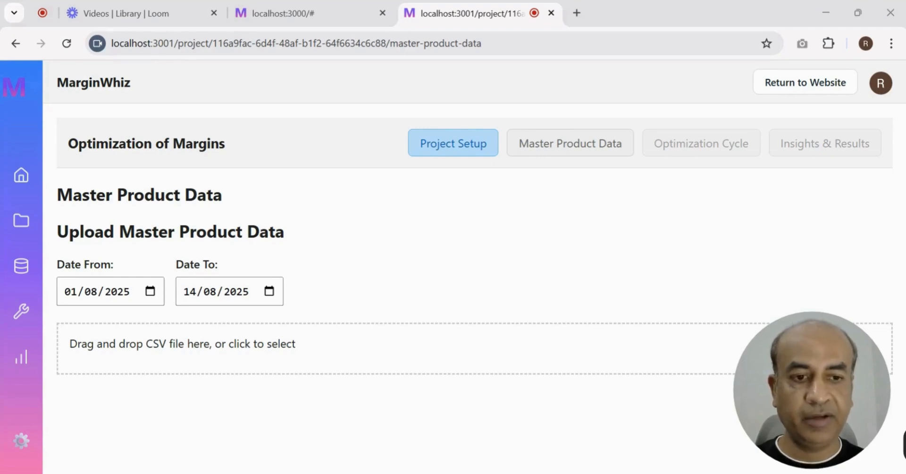
scroll(359, 267, "down", 5)
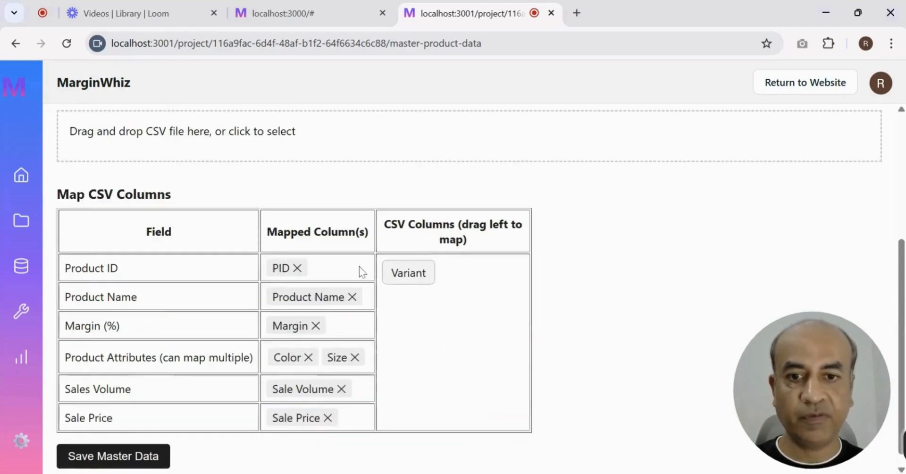
scroll(358, 267, "down", 1)
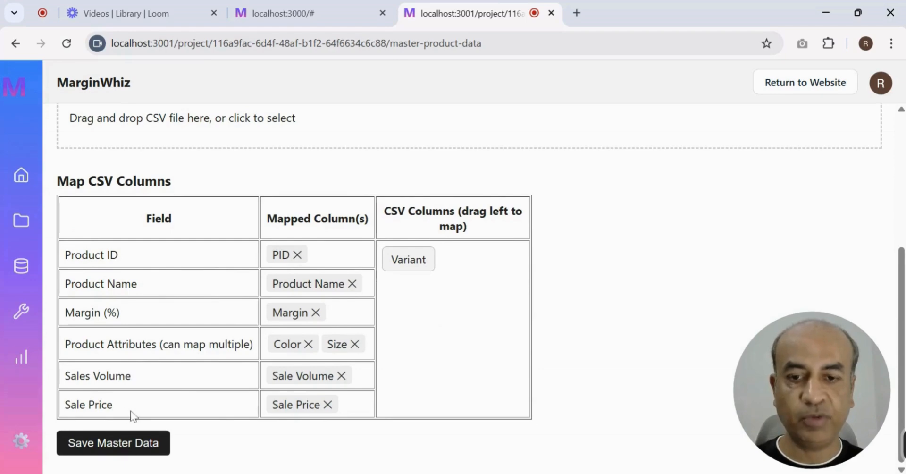
Step: Map the Variant CSV column to Product Attributes alongside Color and Size, and save the master data
scroll(206, 191, "up", 3)
scroll(207, 191, "down", 3)
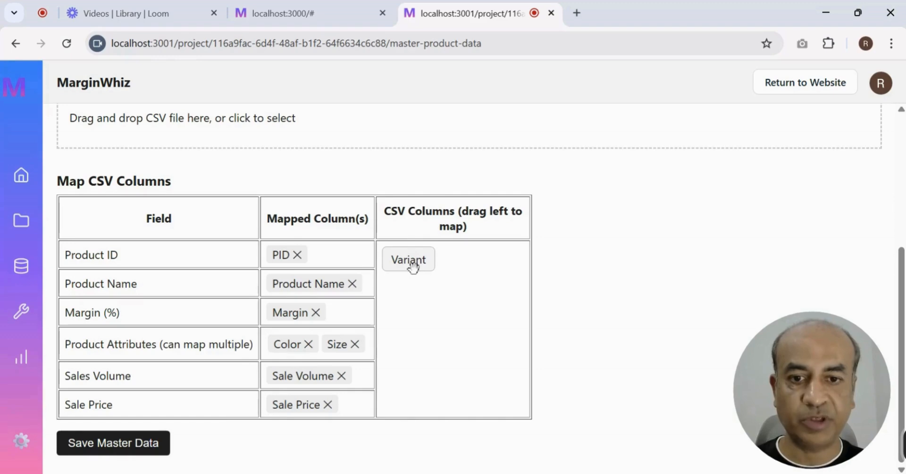
left_click_drag(412, 266, 333, 348)
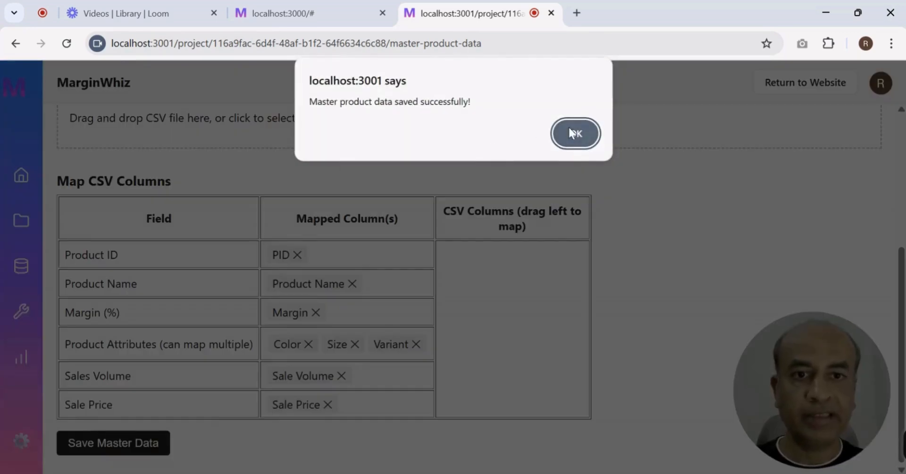
left_click(570, 128)
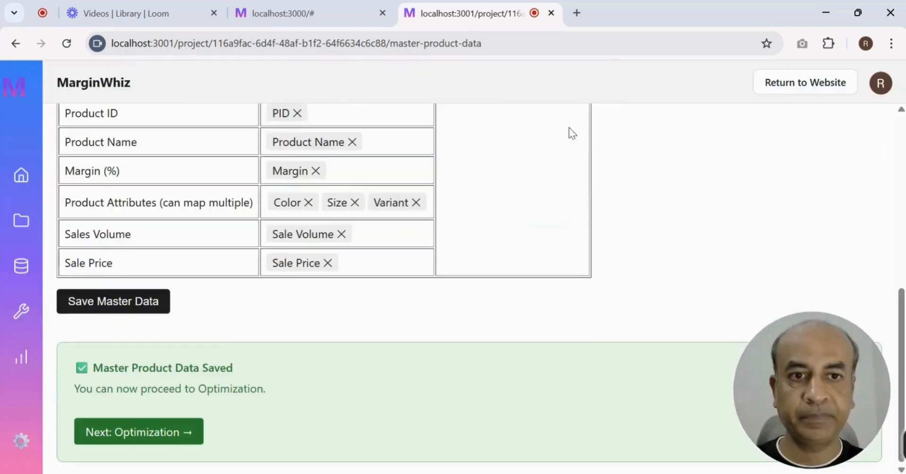
Step: Proceed to the optimization stage and examine the current base margin and the adjustments by color, size and variant
left_click(151, 431)
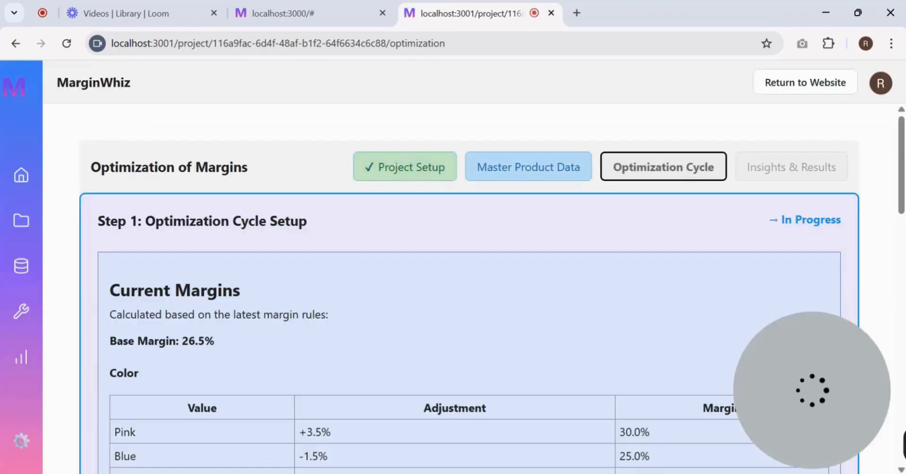
scroll(410, 192, "down", 3)
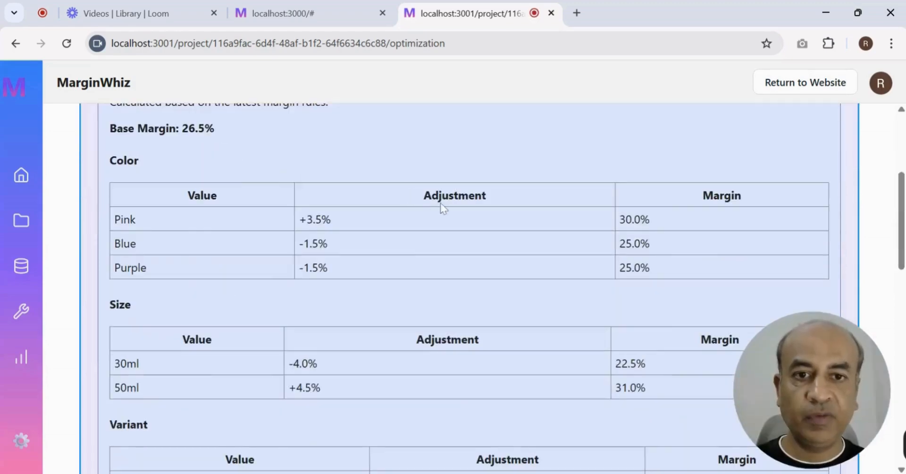
scroll(464, 187, "up", 1)
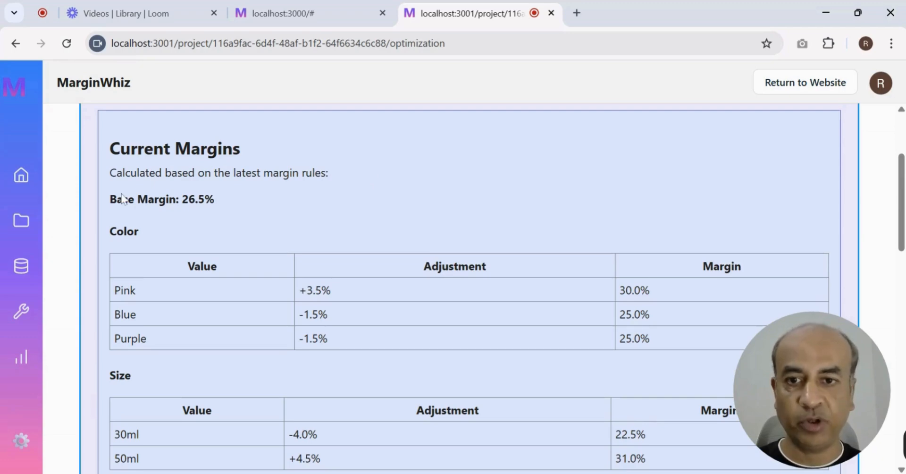
scroll(388, 199, "down", 2)
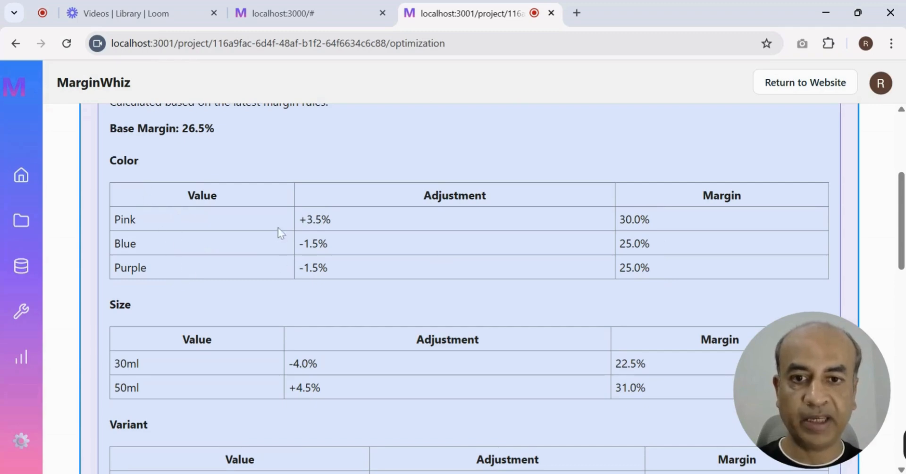
scroll(278, 228, "down", 2)
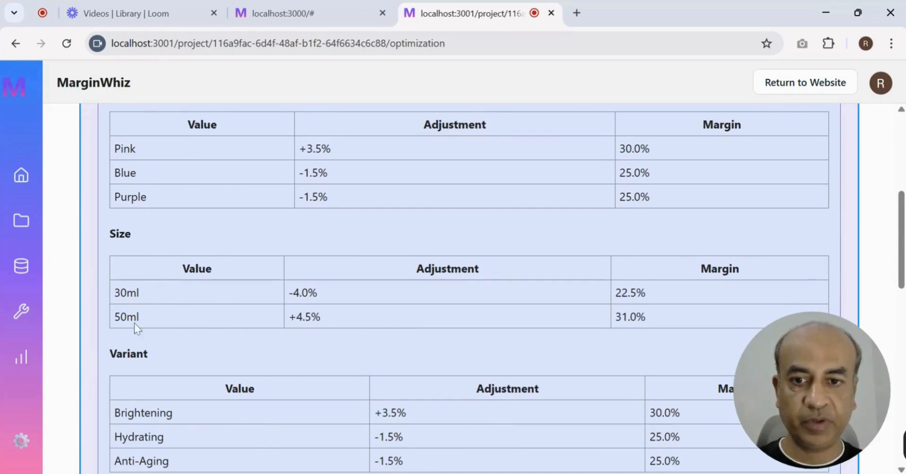
scroll(286, 305, "down", 3)
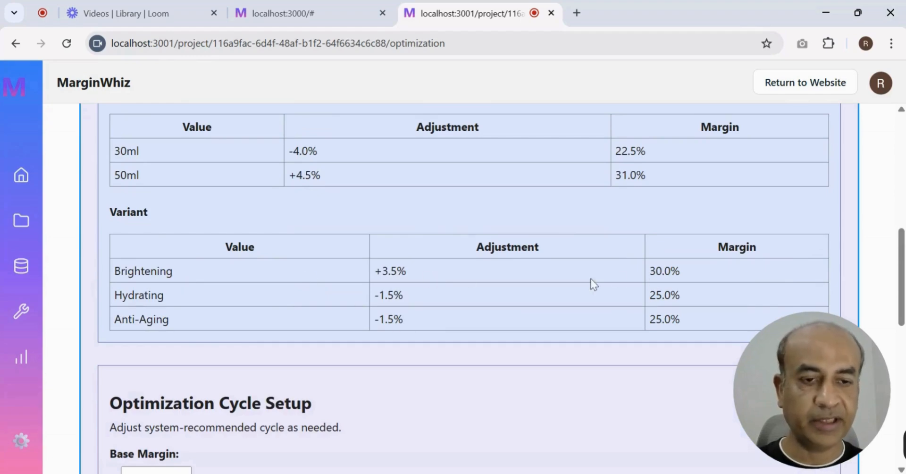
scroll(303, 261, "down", 1)
scroll(304, 265, "down", 7)
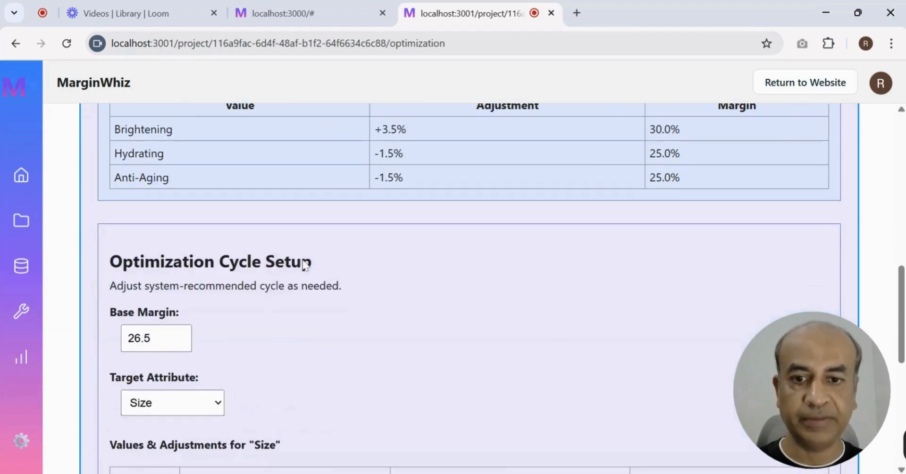
Step: In the optimization cycle setup, set the additional adjustment for the 30ml size to -2
scroll(305, 265, "up", 2)
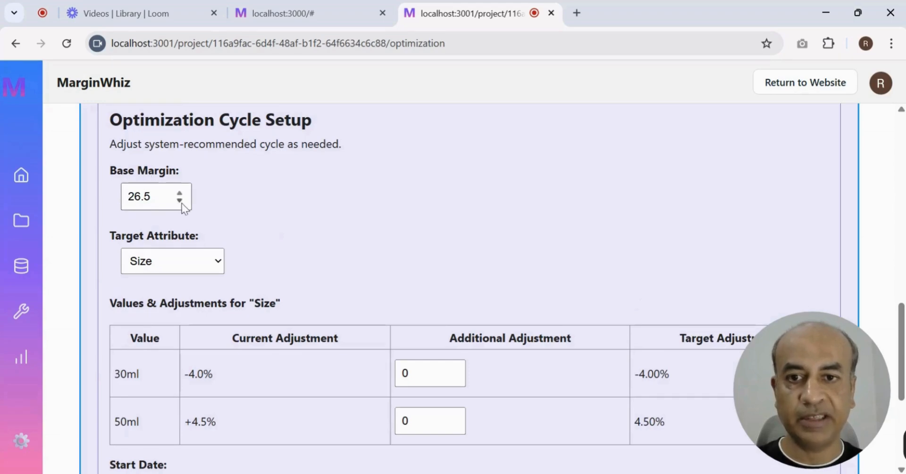
scroll(307, 203, "down", 2)
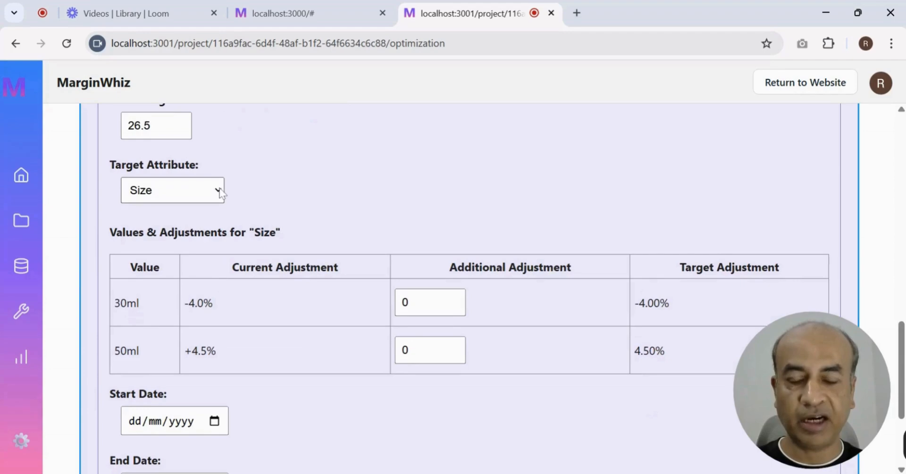
scroll(310, 177, "up", 2)
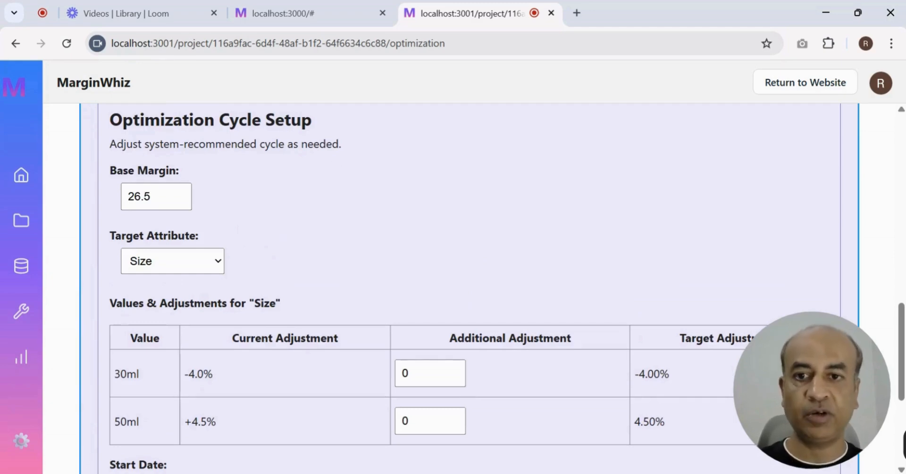
scroll(351, 180, "down", 2)
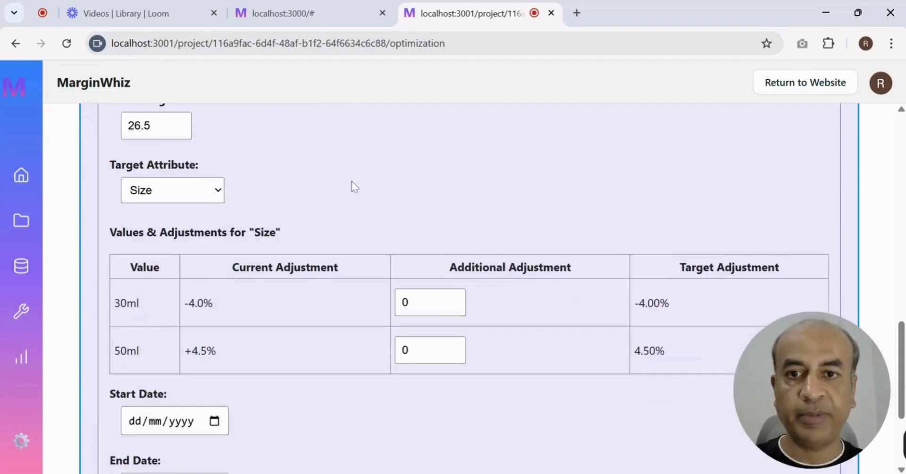
scroll(353, 182, "down", 2)
scroll(337, 184, "up", 2)
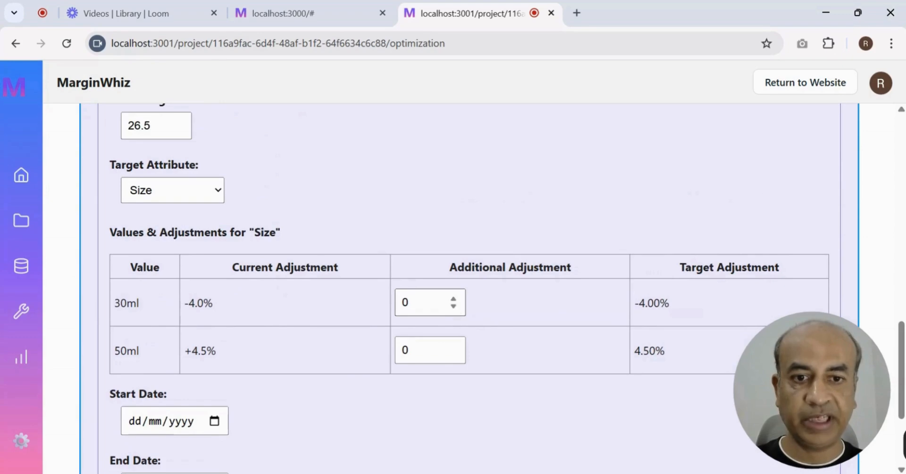
left_click(453, 306)
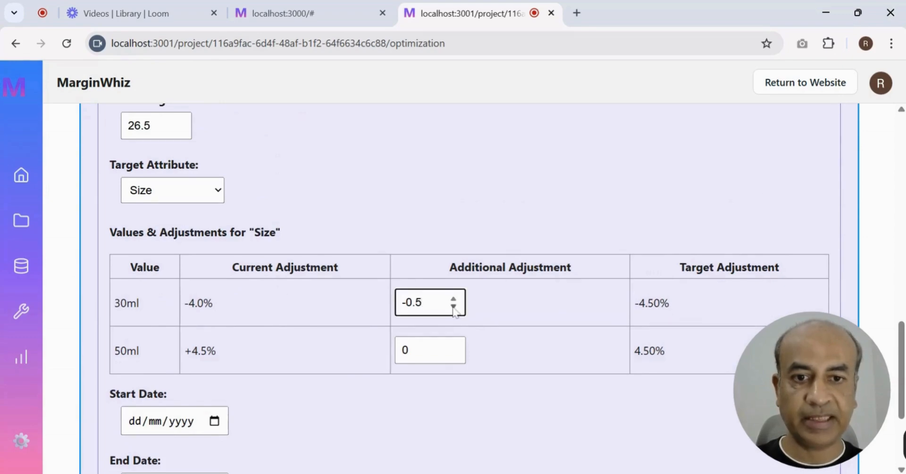
left_click(453, 306)
left_click(454, 306)
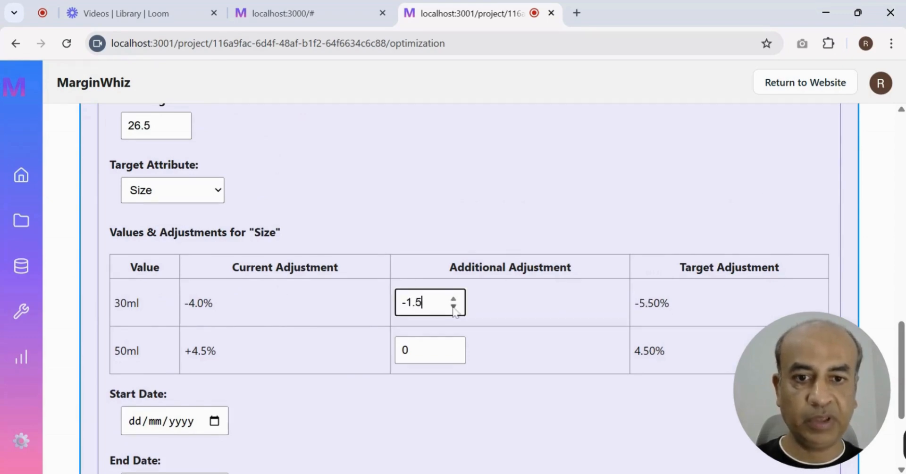
left_click(453, 306)
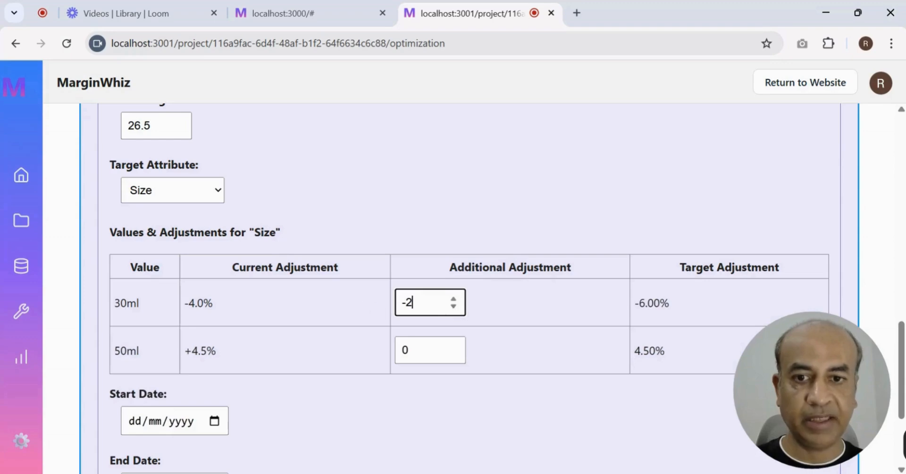
Step: Set the additional adjustment for the 50ml size to 2
left_click(454, 347)
left_click(454, 347)
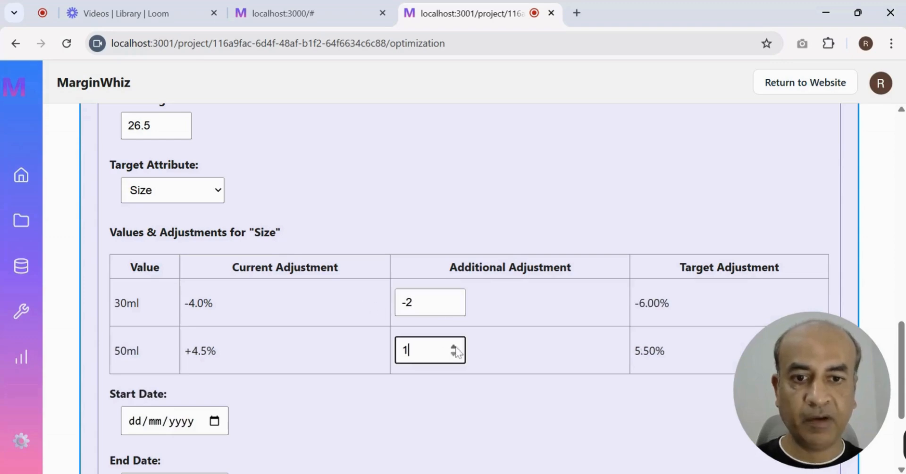
left_click(453, 348)
left_click(453, 348)
Step: Set the optimization cycle's start date to 17/08/2025
scroll(217, 288, "down", 1)
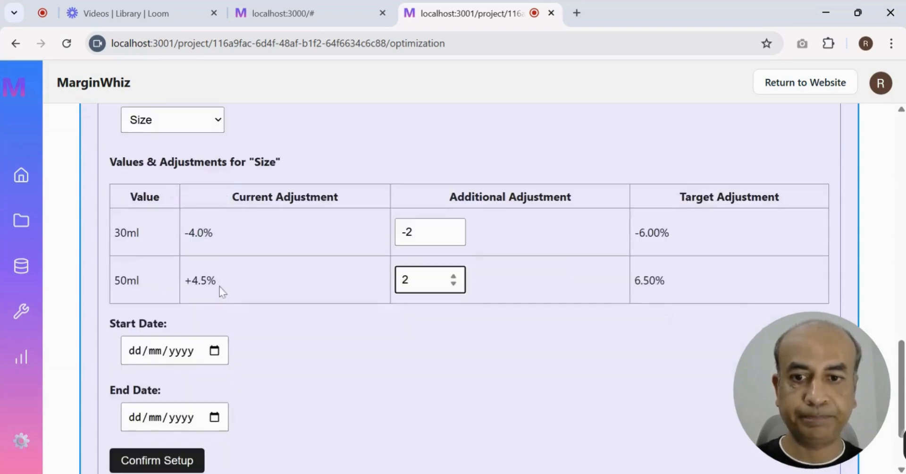
left_click(216, 353)
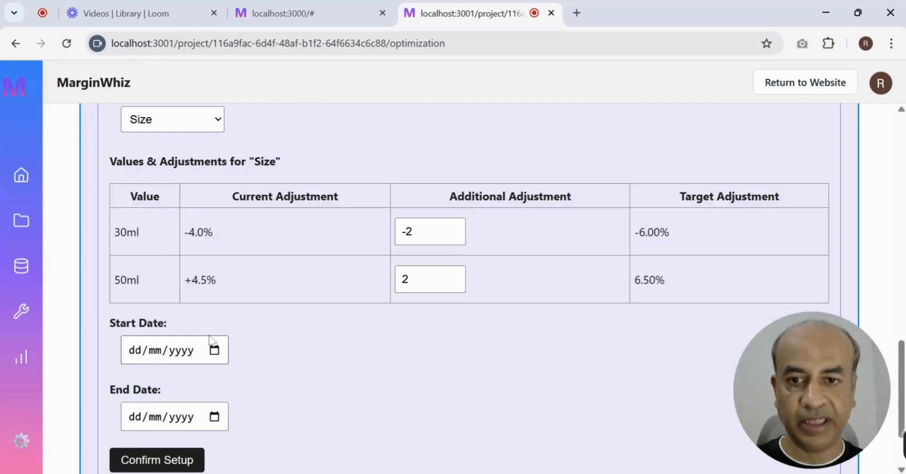
left_click(257, 283)
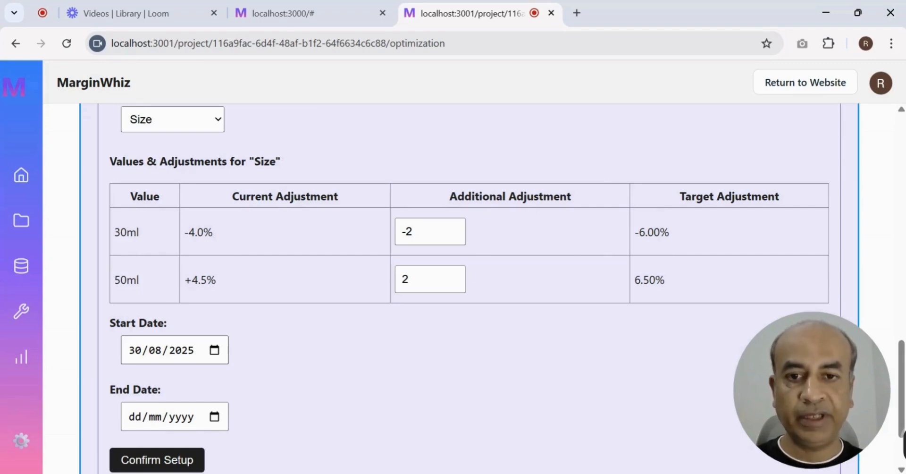
left_click(246, 282)
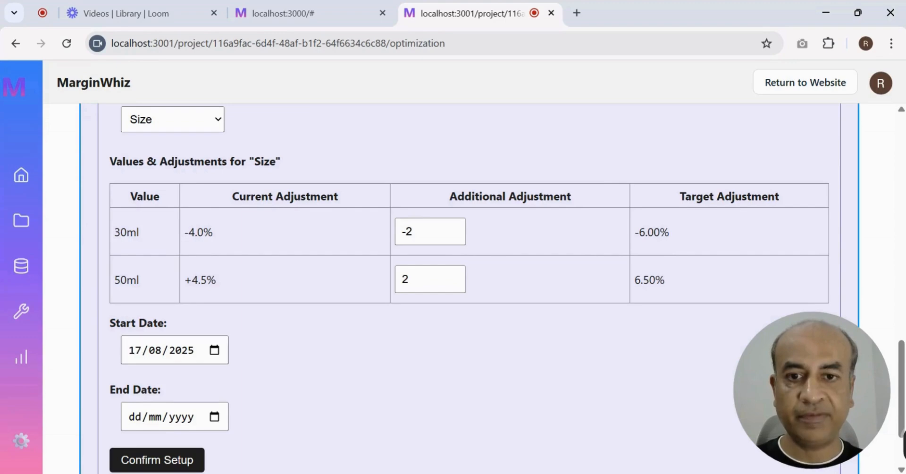
Step: Set the optimization cycle's end date to 31/08/2025
left_click(219, 414)
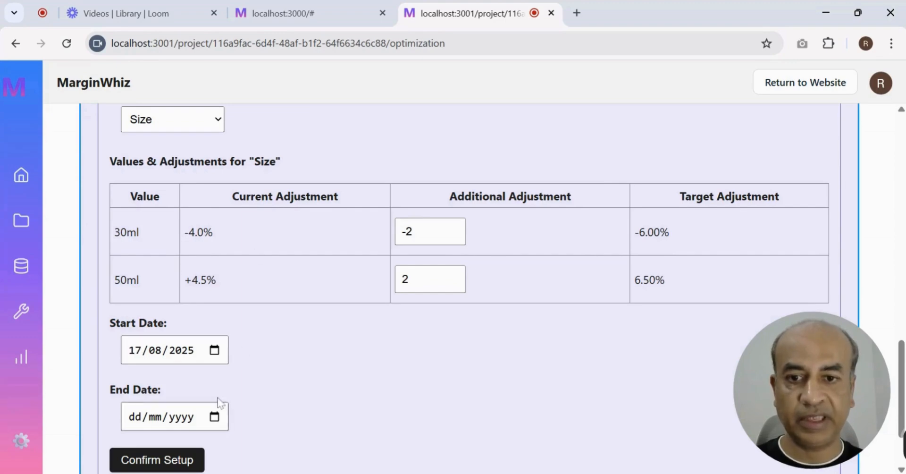
left_click(218, 398)
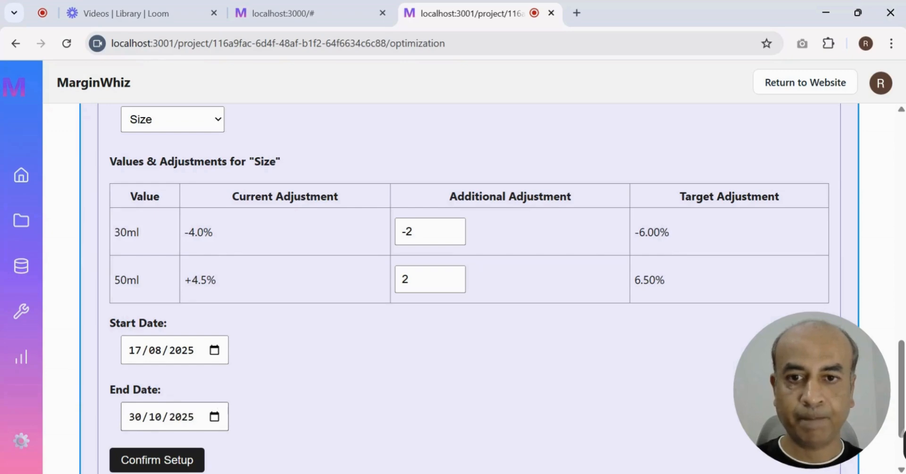
key("Down")
key("Down")
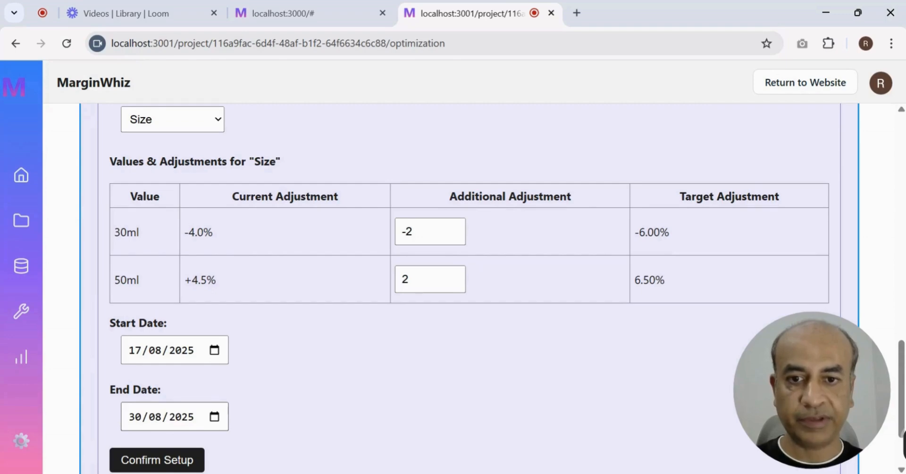
left_click(274, 344)
scroll(343, 340, "down", 2)
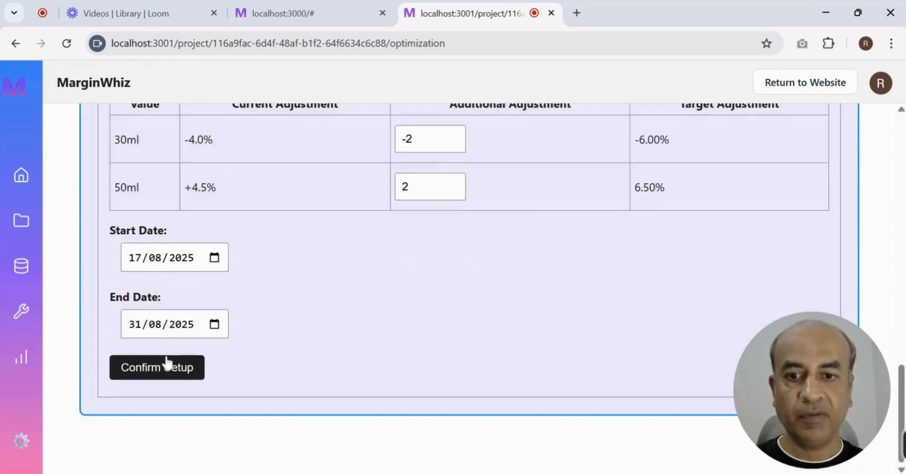
Step: Confirm the optimization cycle setup, then export the adjusted margins and save the exported file
left_click(164, 369)
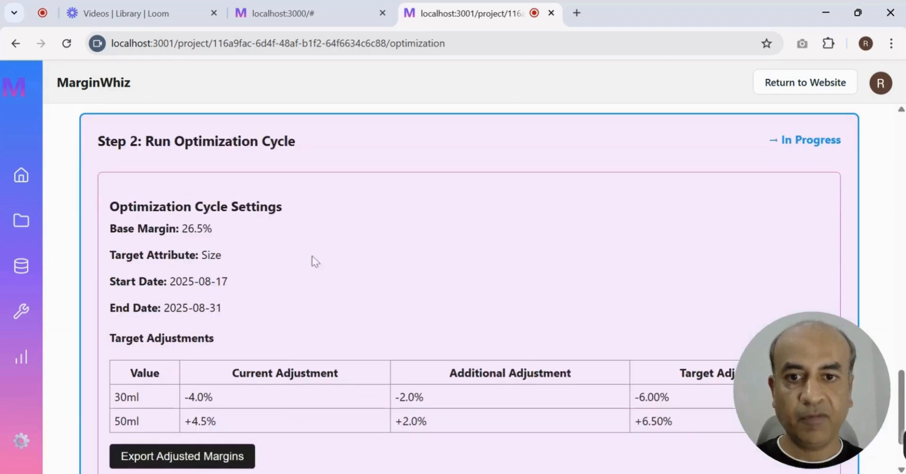
scroll(240, 251, "down", 2)
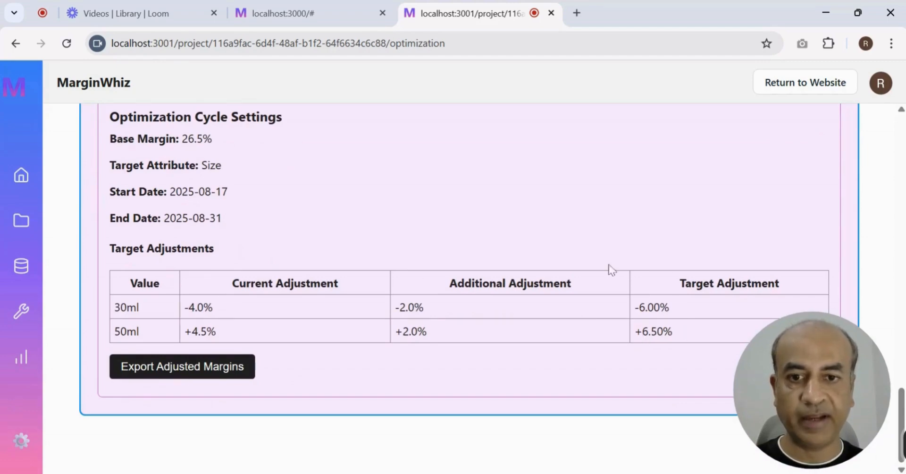
left_click(171, 373)
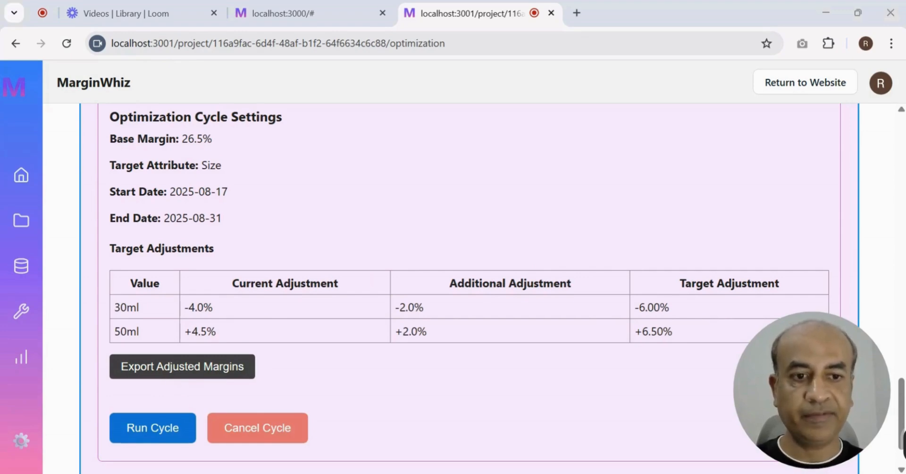
key("Return")
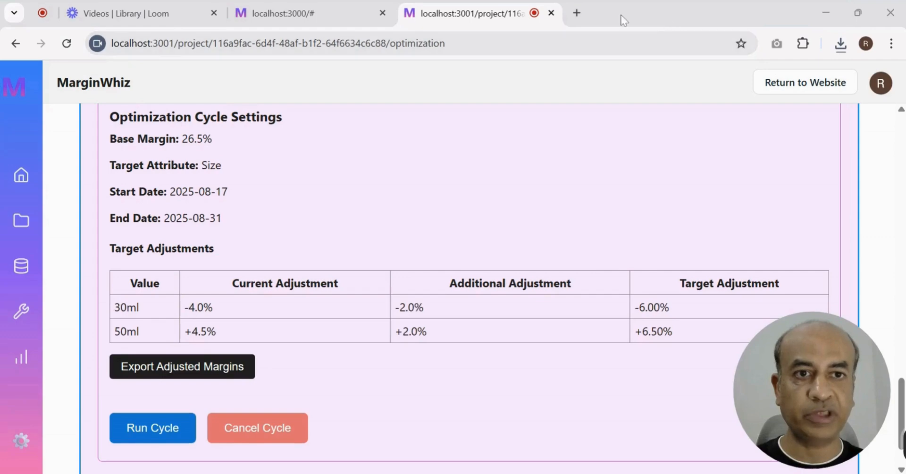
left_click(671, 13)
Step: Run the configured optimization cycle for the Size attribute
scroll(236, 333, "down", 2)
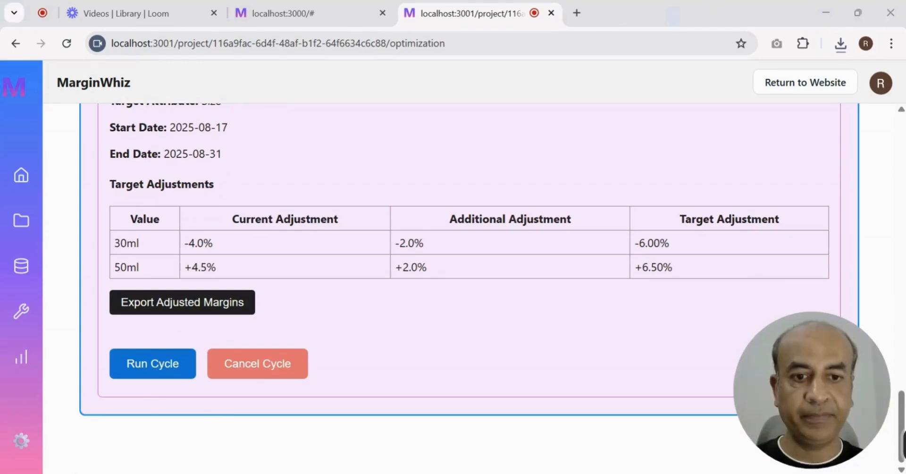
left_click(224, 319)
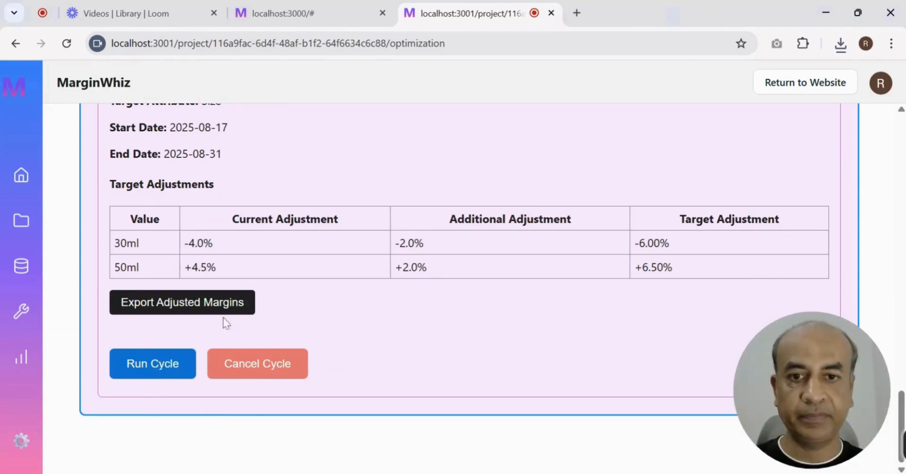
left_click(144, 364)
scroll(500, 284, "down", 1)
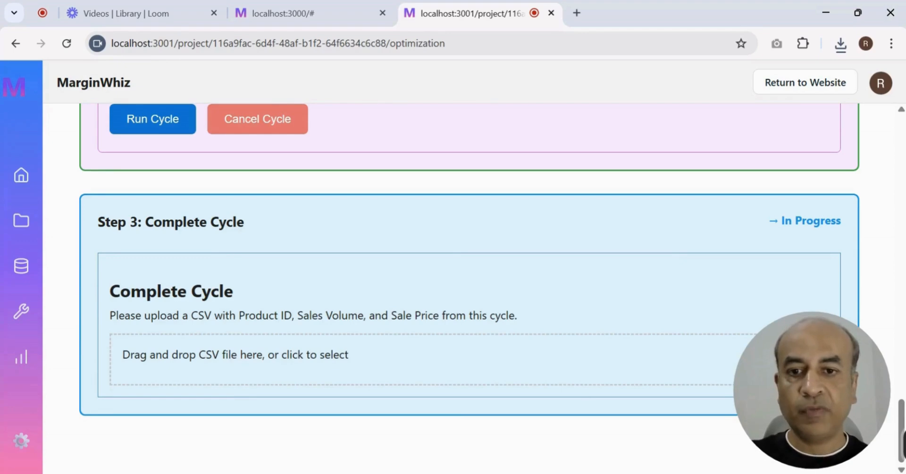
Step: Upload the cycle's sales CSV with Product ID, Sales Volume and Sale Price, and submit the mapped sales data
left_click(256, 359)
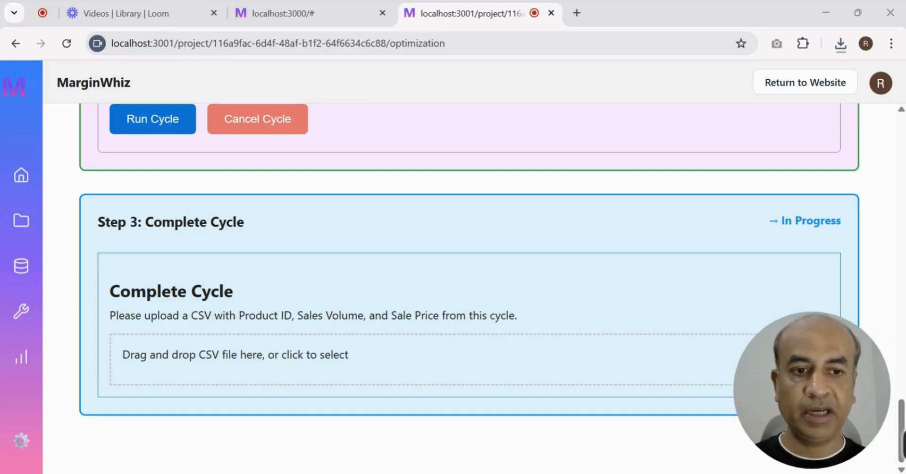
scroll(465, 310, "down", 5)
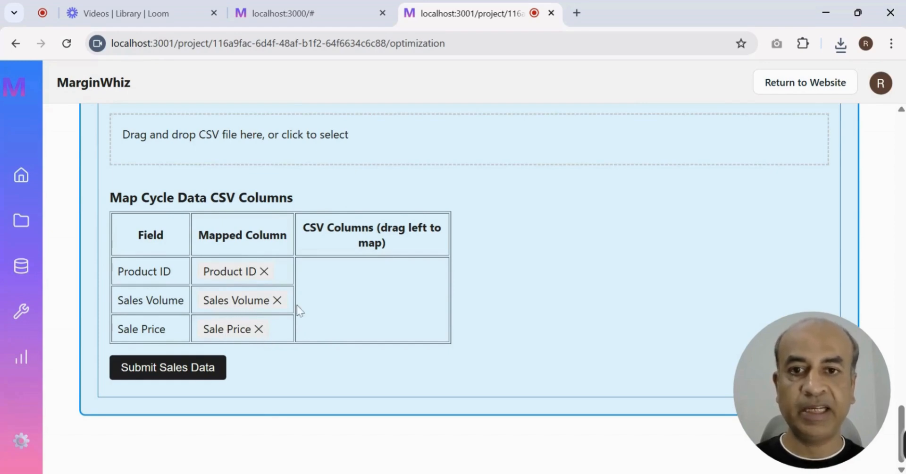
left_click(182, 373)
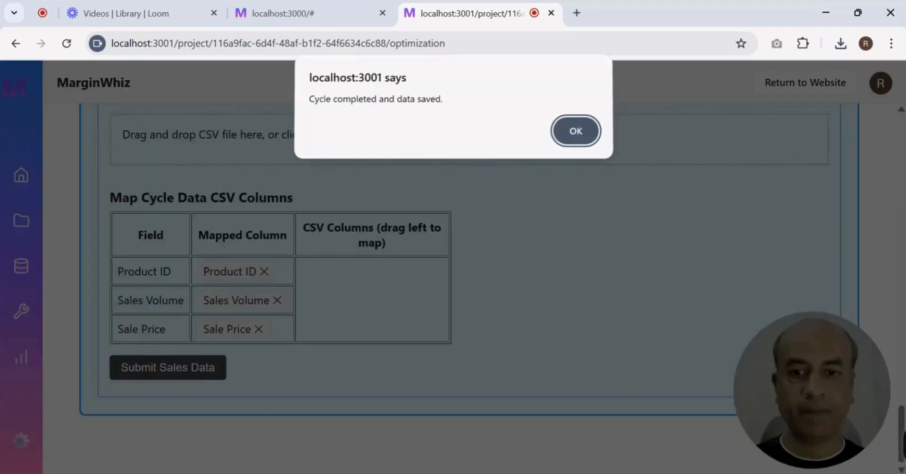
left_click(576, 133)
Step: Review the overall sales trend and the impact per size in the cycle results, then open the summary and next steps
scroll(356, 242, "down", 1)
scroll(266, 237, "down", 4)
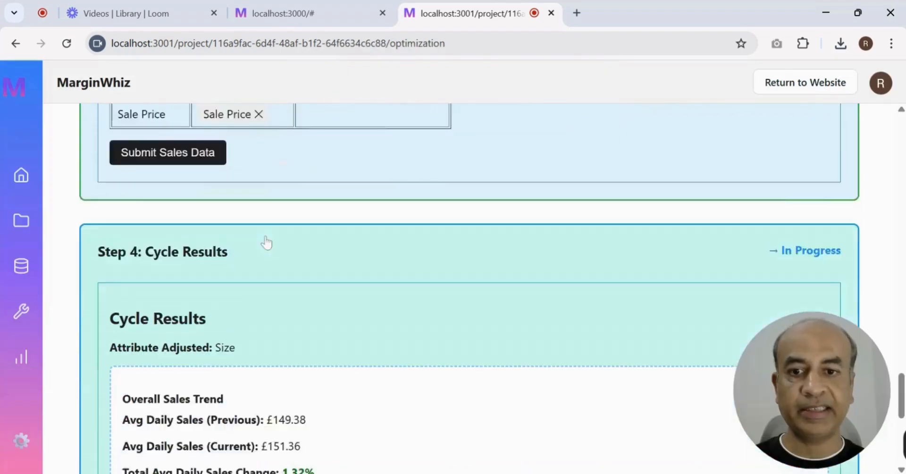
scroll(266, 237, "down", 1)
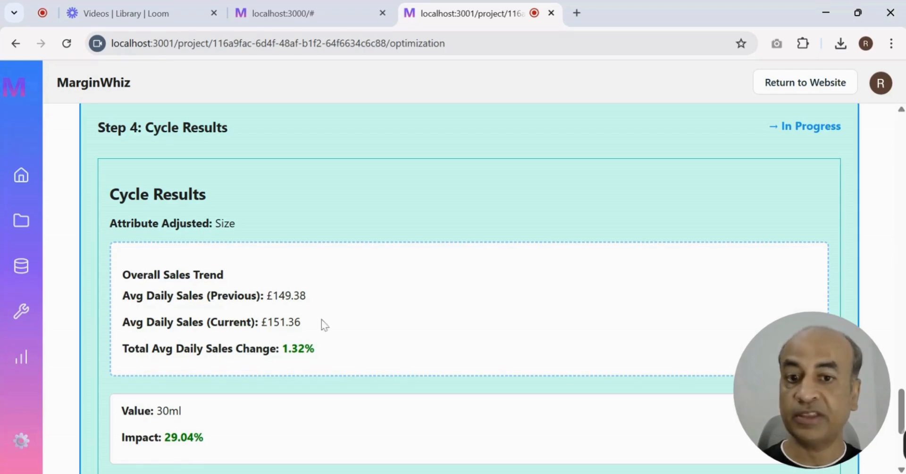
scroll(328, 319, "down", 1)
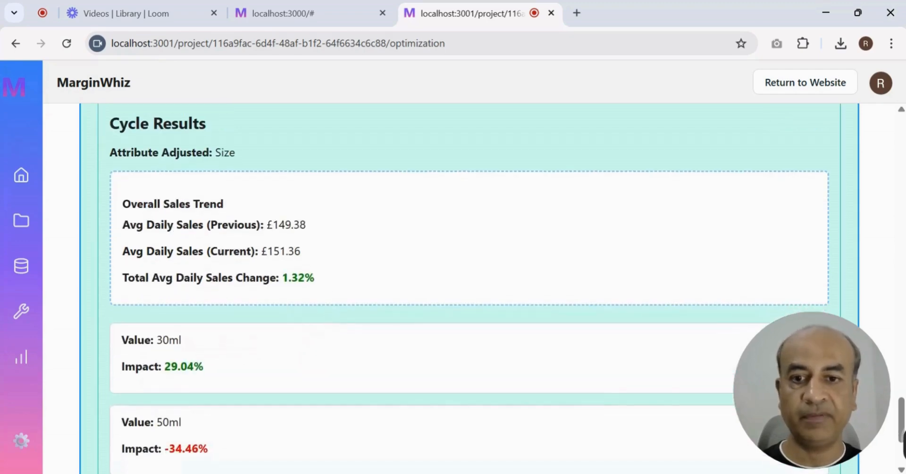
scroll(468, 288, "down", 1)
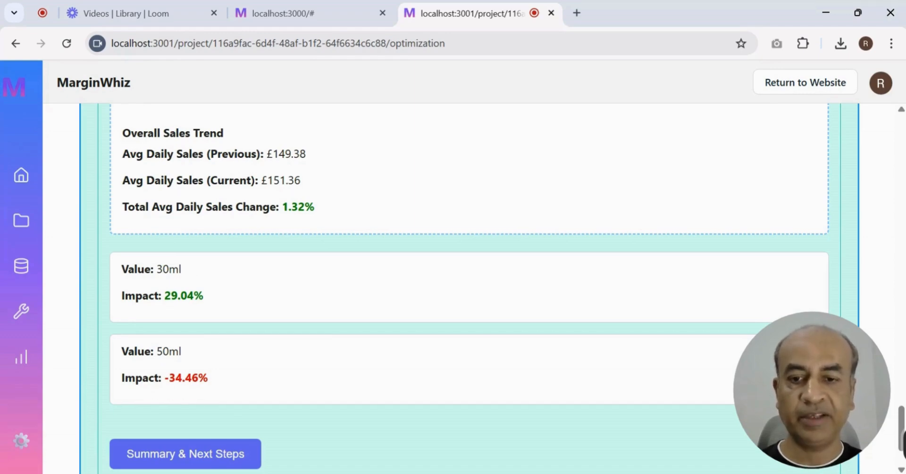
scroll(357, 299, "down", 2)
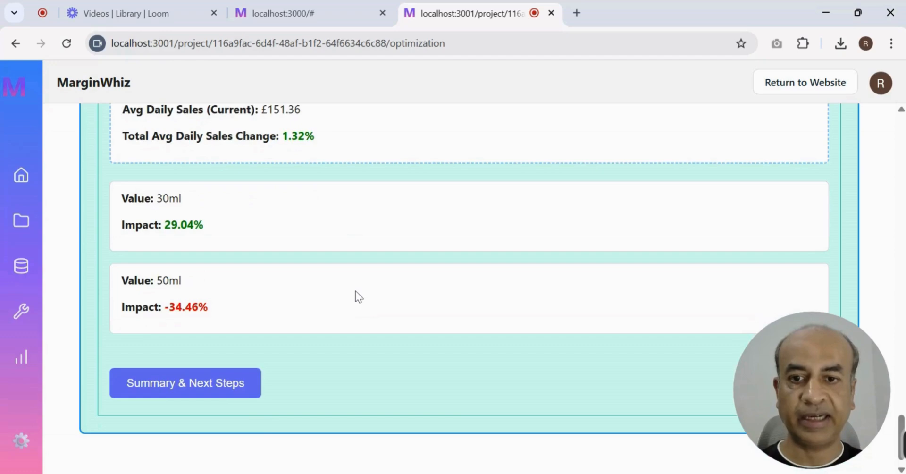
left_click(188, 366)
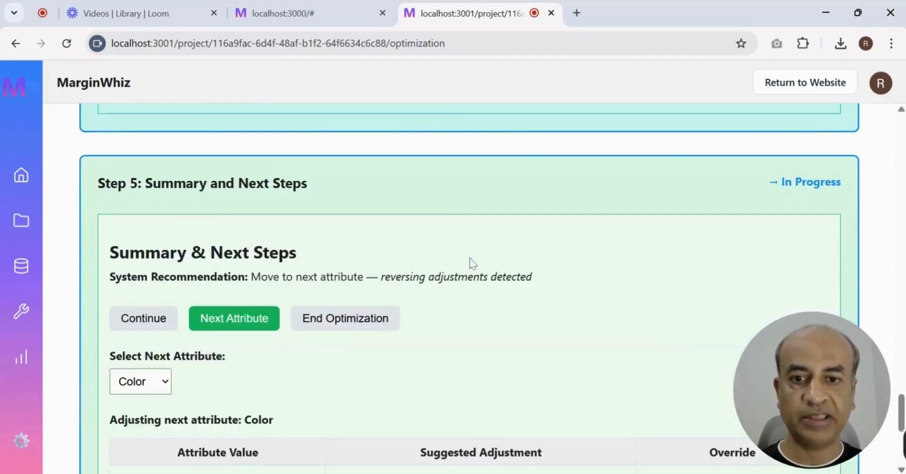
Step: In the summary and next steps, choose to continue adjusting the Size attribute instead of moving to the next attribute
scroll(470, 258, "down", 1)
scroll(469, 258, "down", 1)
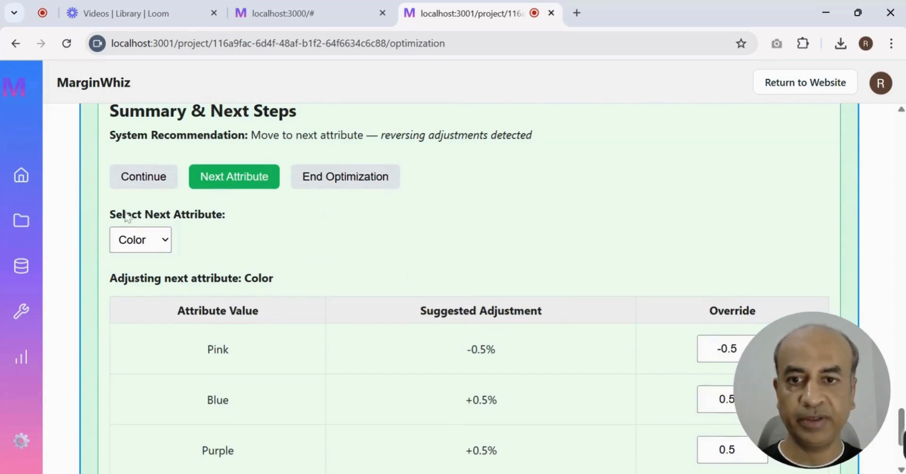
scroll(282, 237, "down", 1)
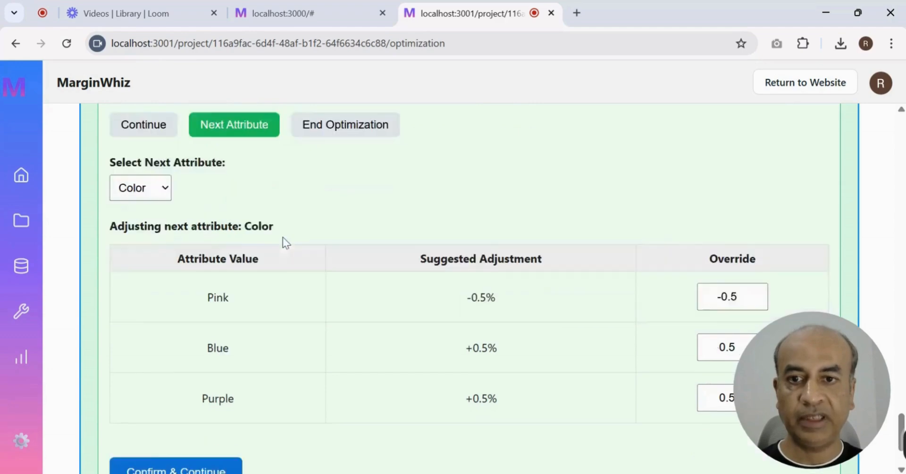
left_click(148, 116)
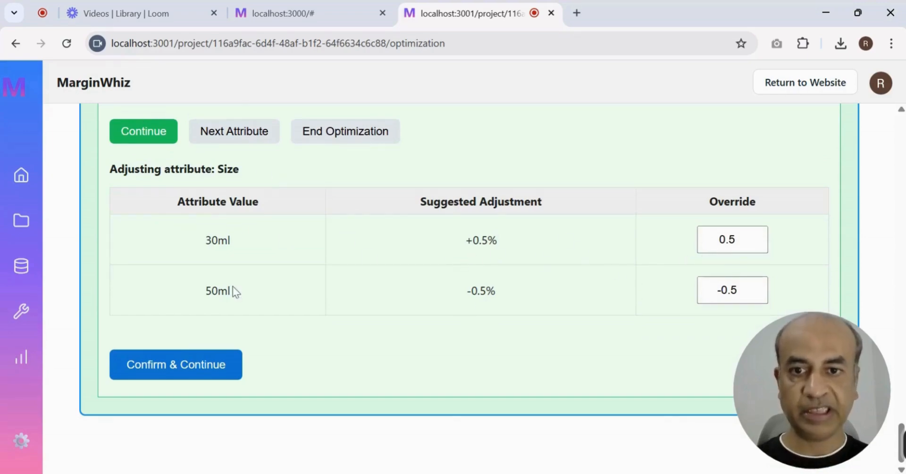
Step: Examine the cycle's size impacts and target adjustments before returning to the Size override values
scroll(253, 300, "up", 9)
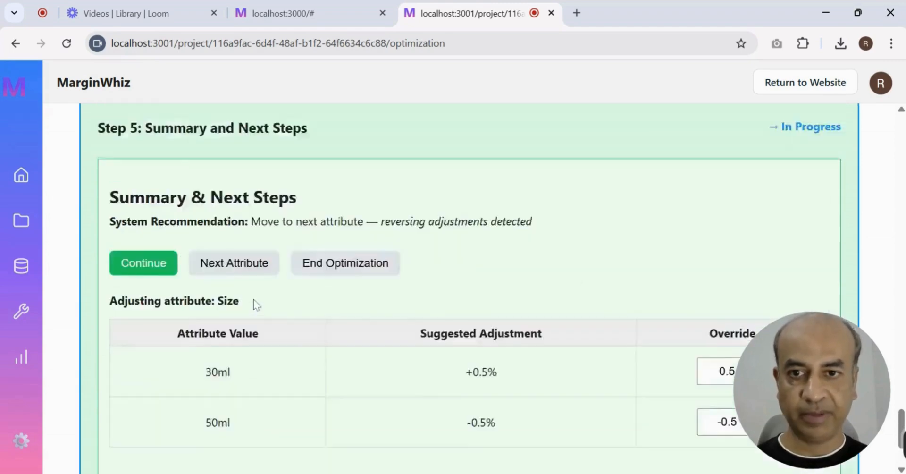
scroll(254, 301, "up", 2)
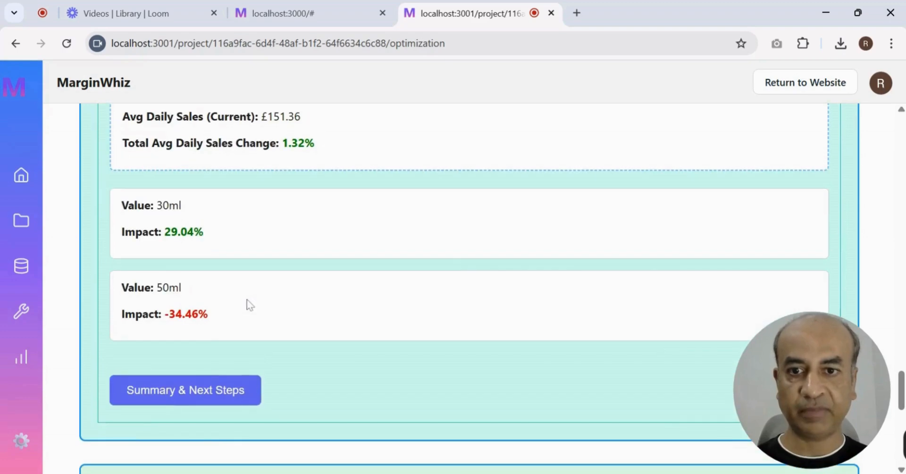
scroll(387, 307, "up", 8)
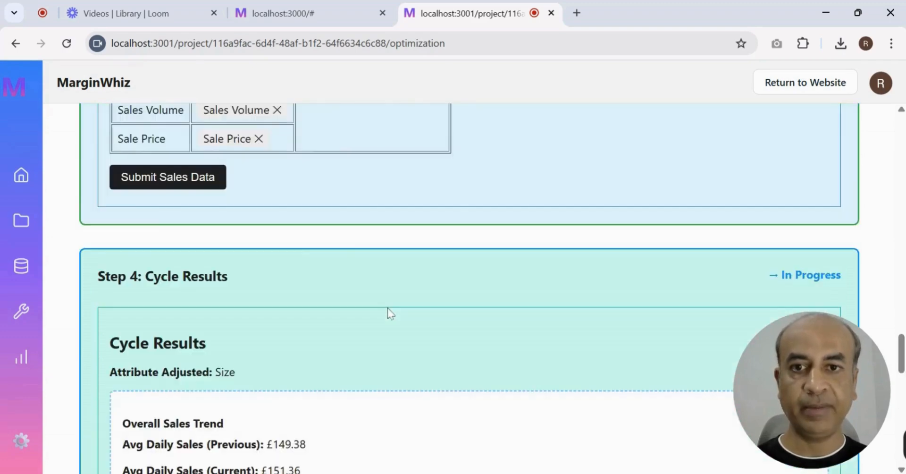
scroll(387, 308, "up", 5)
scroll(387, 307, "up", 10)
scroll(387, 308, "down", 3)
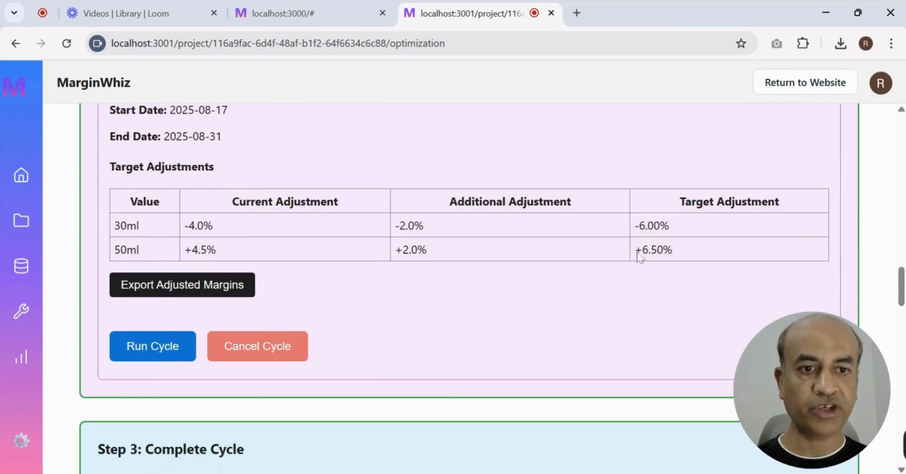
scroll(643, 252, "down", 20)
scroll(404, 303, "down", 6)
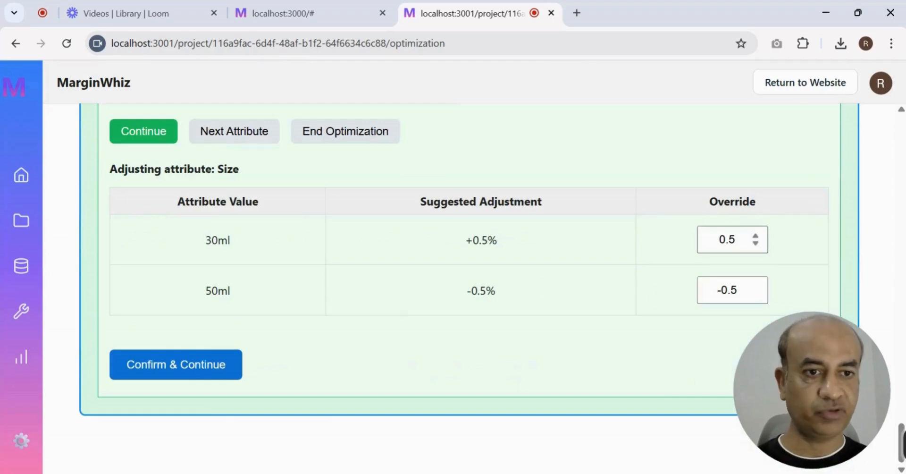
Step: Set the Size adjustment overrides to 0 for 30ml and -3 for 50ml
left_click(757, 243)
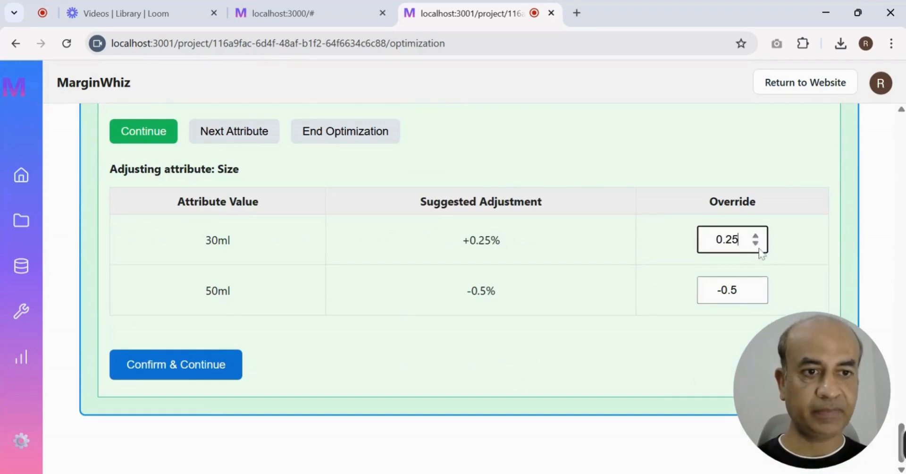
left_click(756, 243)
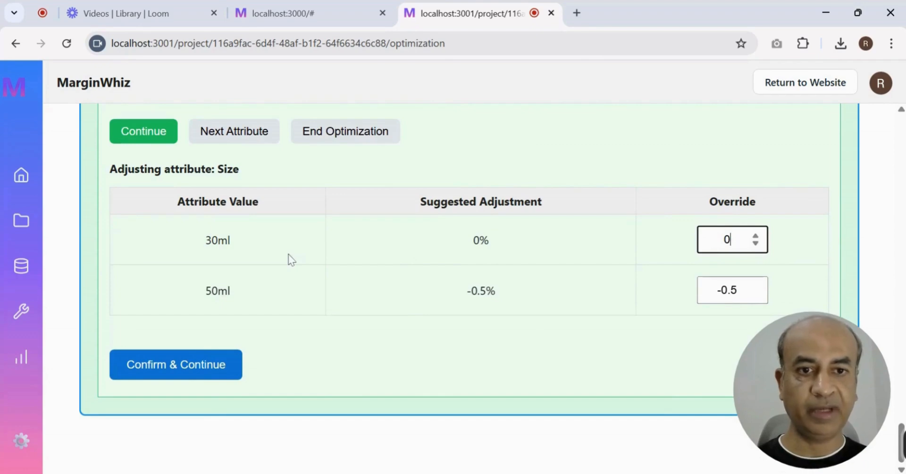
left_click(757, 294)
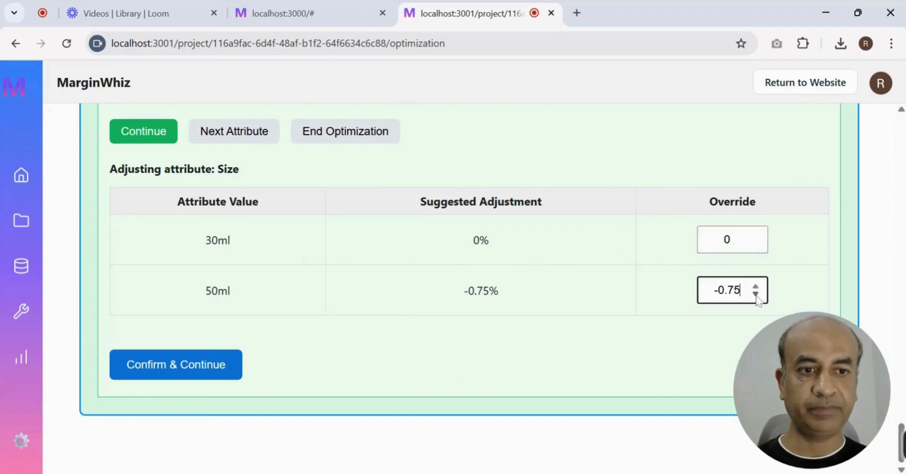
left_click(756, 293)
left_click(757, 294)
left_click(756, 294)
left_click(757, 294)
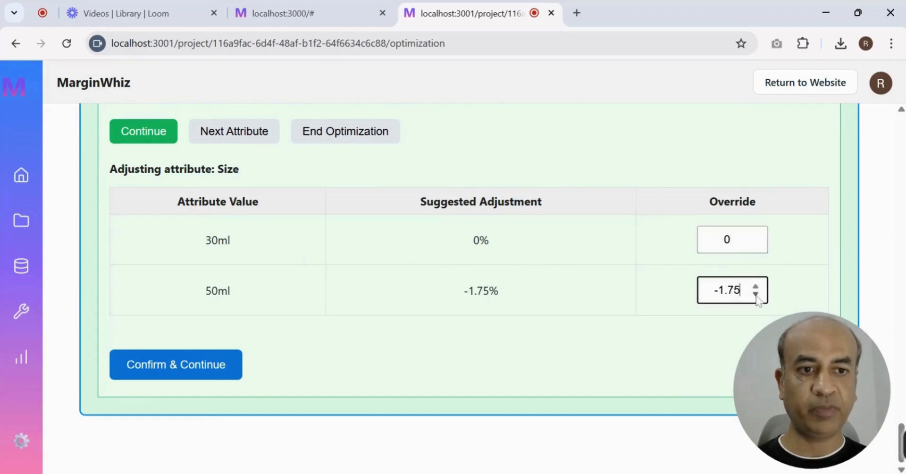
left_click(757, 294)
left_click(757, 293)
left_click(757, 294)
left_click(756, 294)
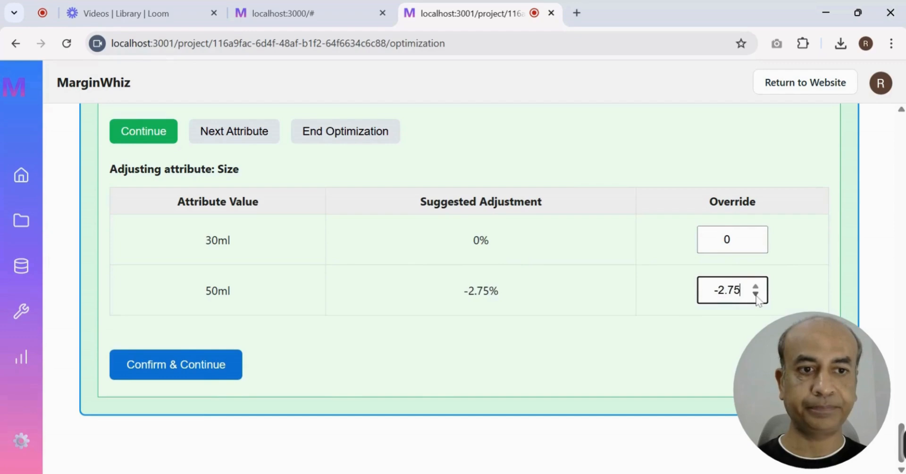
left_click(756, 293)
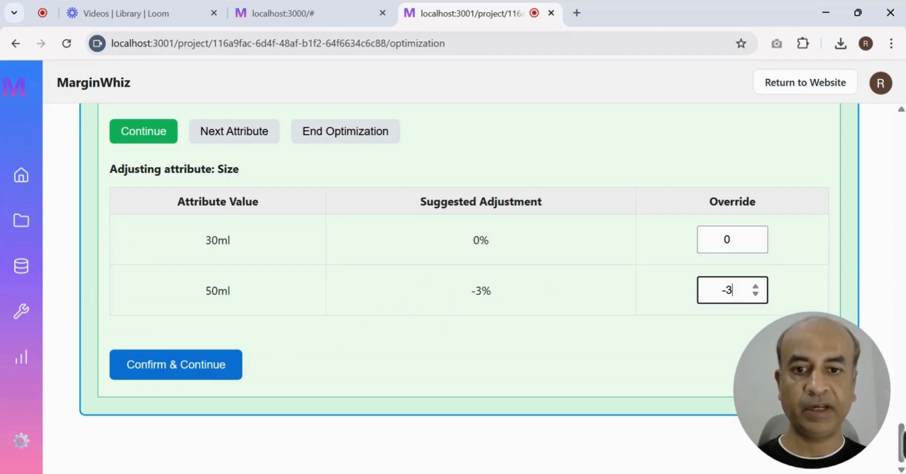
Step: Confirm the selection to continue with the Size attribute and start a new optimization cycle
left_click(174, 368)
scroll(332, 274, "down", 4)
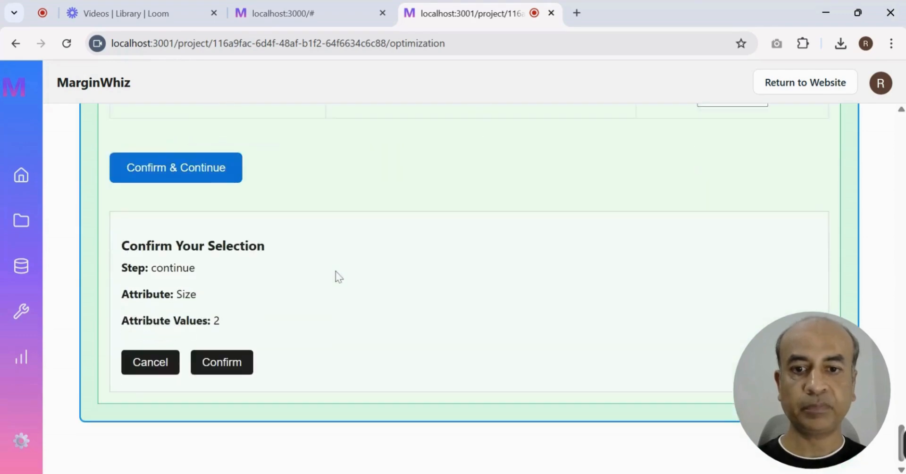
left_click(218, 358)
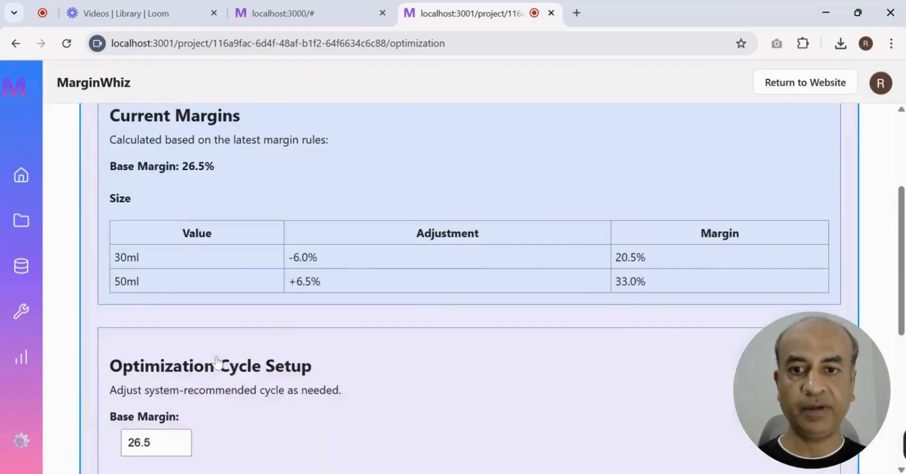
Step: Review the current Size margins and the setup fields of the new optimization cycle
scroll(500, 297, "down", 2)
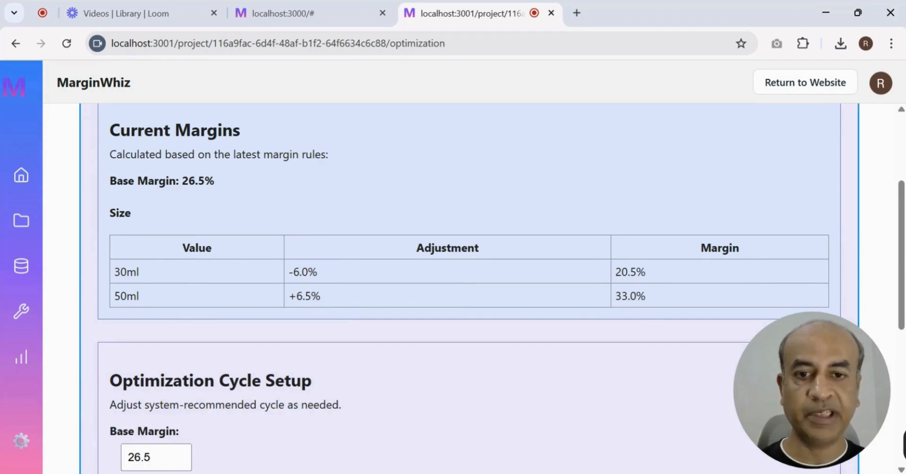
scroll(344, 308, "down", 3)
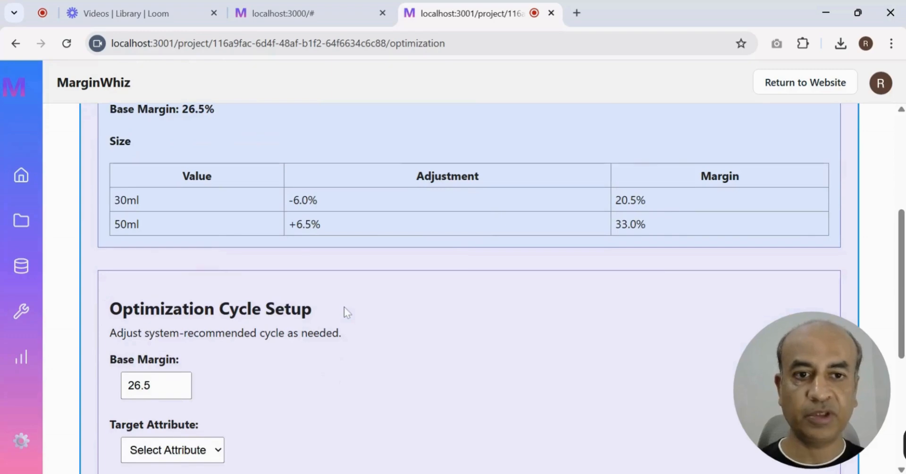
scroll(345, 307, "down", 1)
scroll(344, 307, "down", 1)
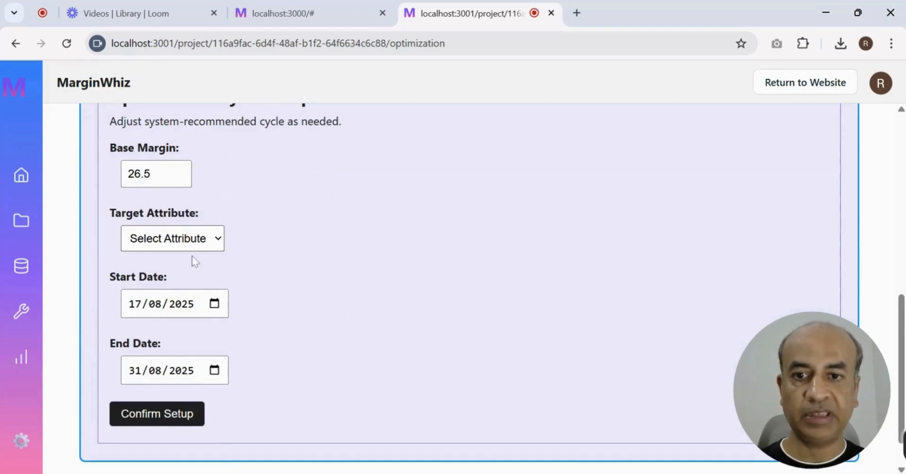
Step: Choose Size as the target attribute and set its additional adjustments to 0 for 30ml and -3 for 50ml
left_click(191, 256)
scroll(324, 277, "down", 1)
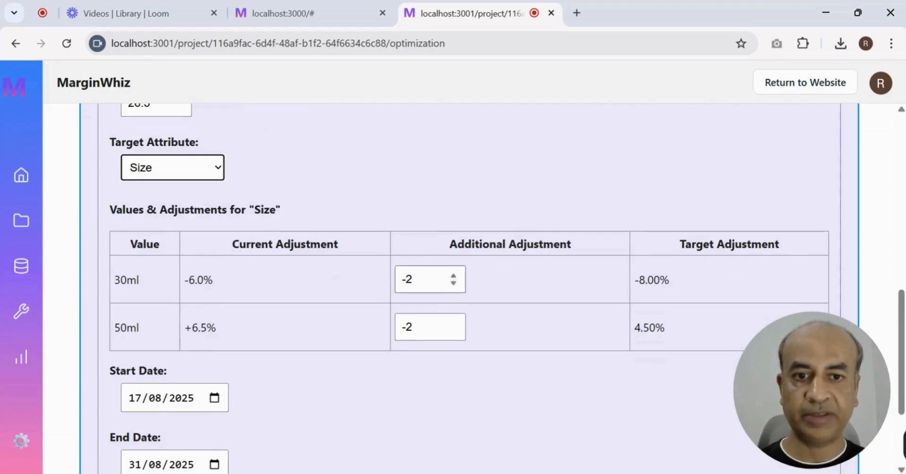
left_click(453, 284)
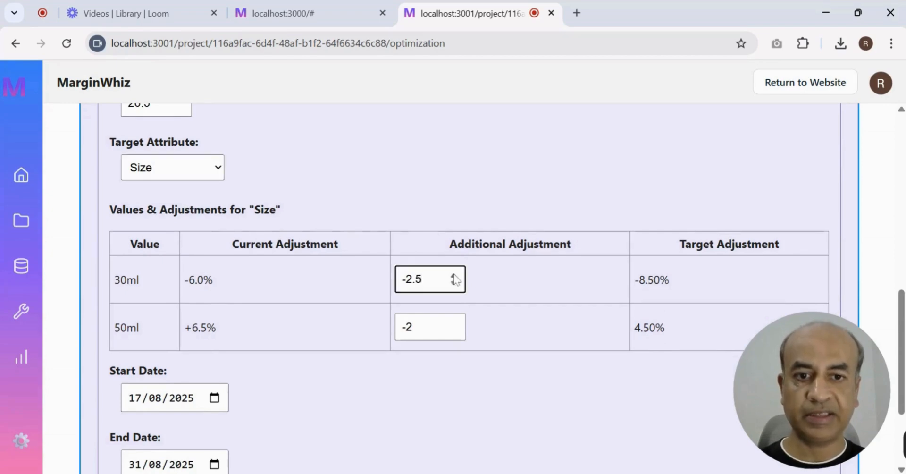
left_click(454, 276)
left_click(453, 276)
left_click(454, 276)
left_click(454, 276)
left_click(454, 276)
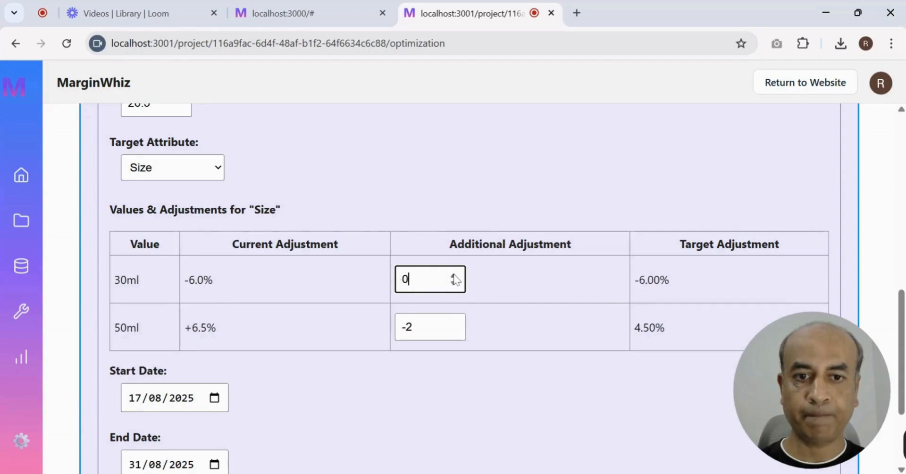
left_click(454, 331)
left_click(454, 331)
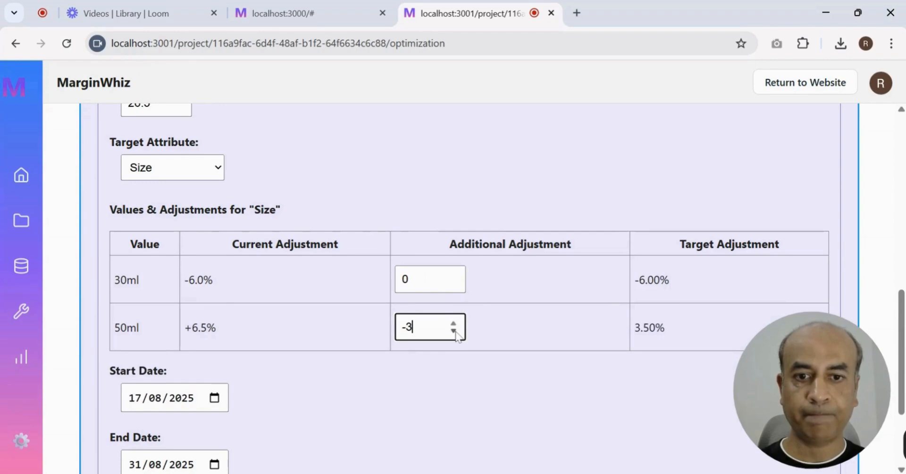
Step: Set the cycle's start date to 01/09/2025 and end date to 14/09/2025, and confirm the setup
scroll(229, 306, "down", 1)
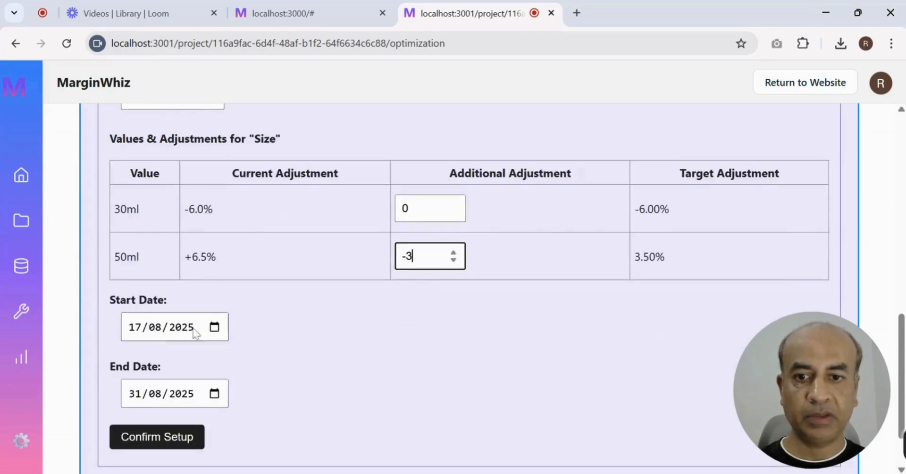
left_click(216, 325)
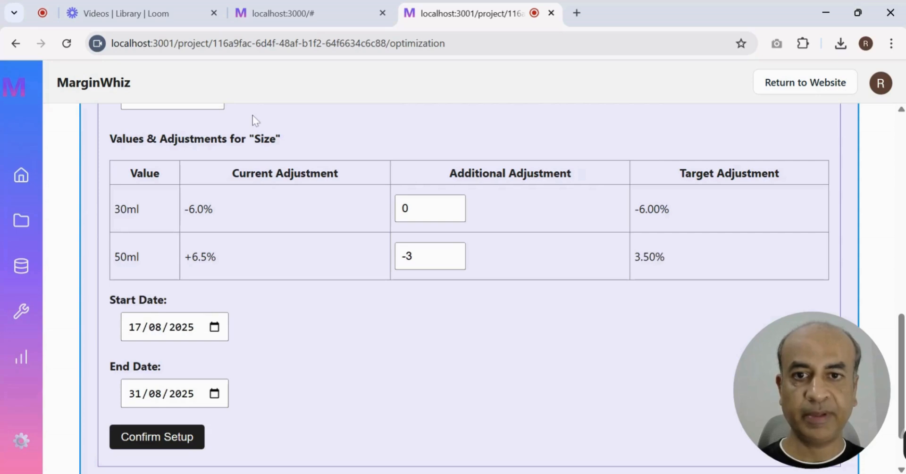
key("Up")
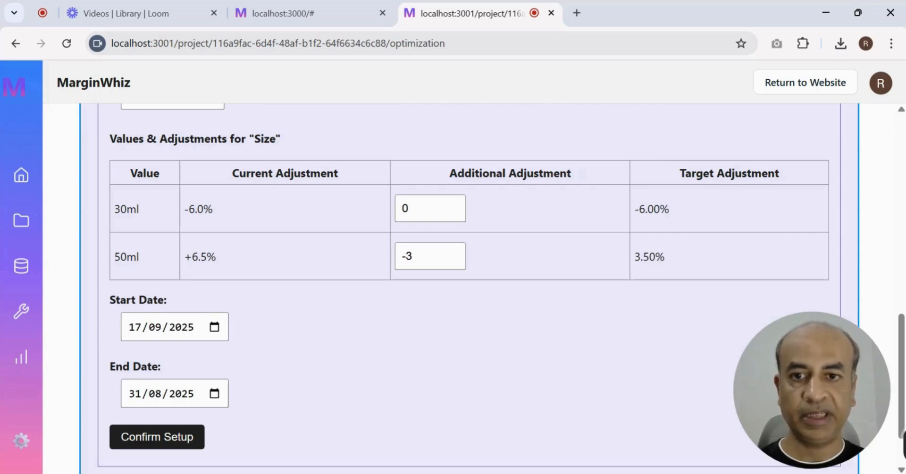
type("01")
left_click(220, 401)
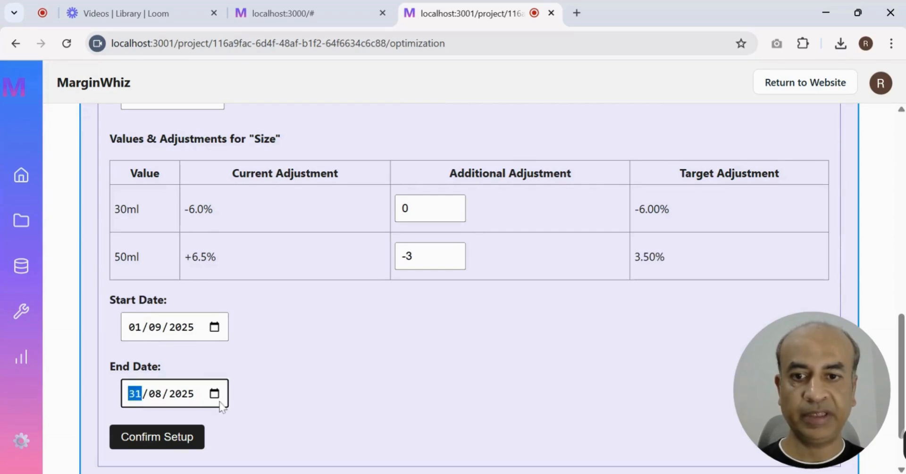
left_click(218, 393)
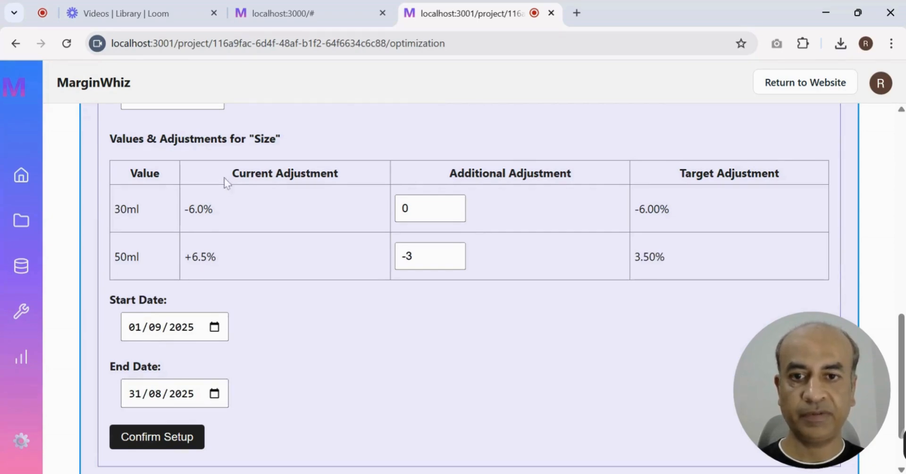
key("Page_Down")
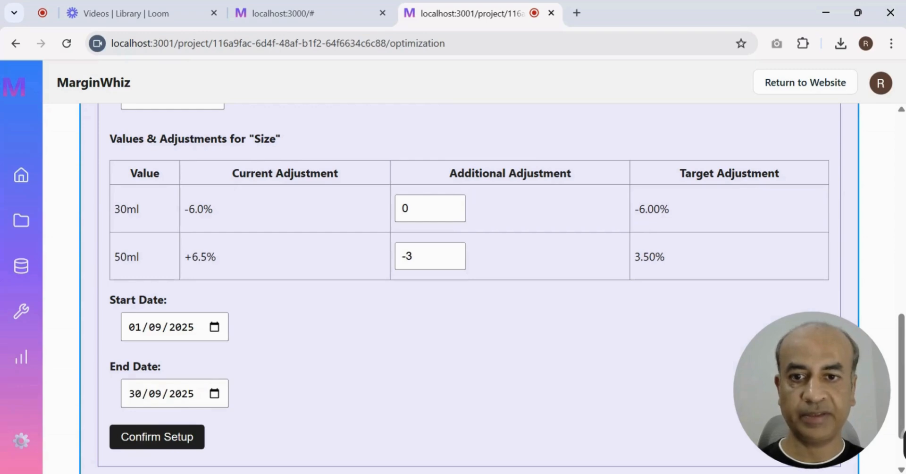
type("14")
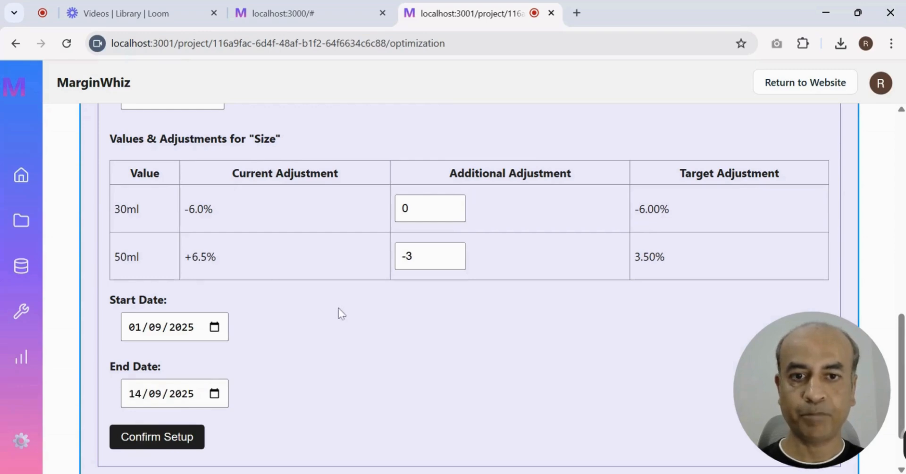
scroll(338, 308, "down", 2)
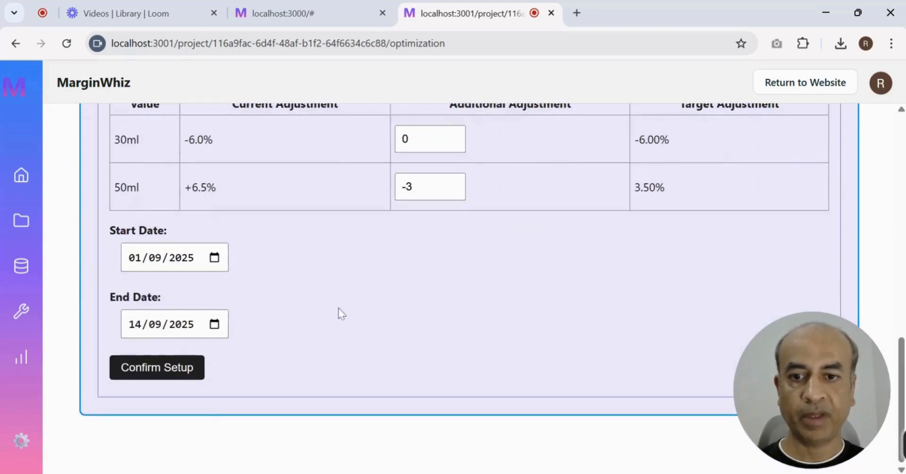
left_click(157, 369)
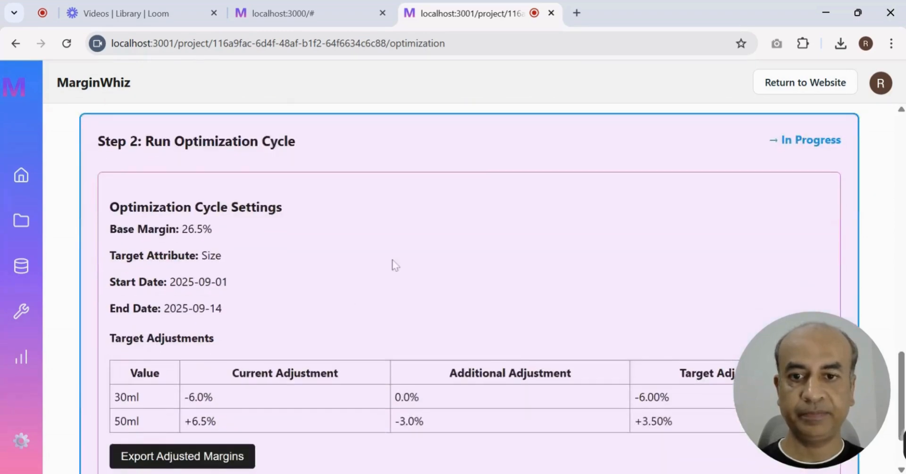
Step: Export the adjusted margins and run the Size optimization cycle
scroll(397, 251, "down", 2)
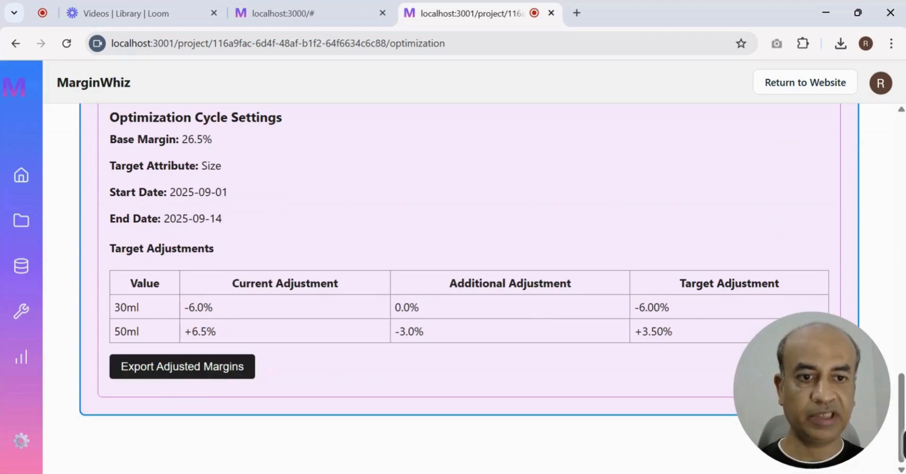
left_click(179, 372)
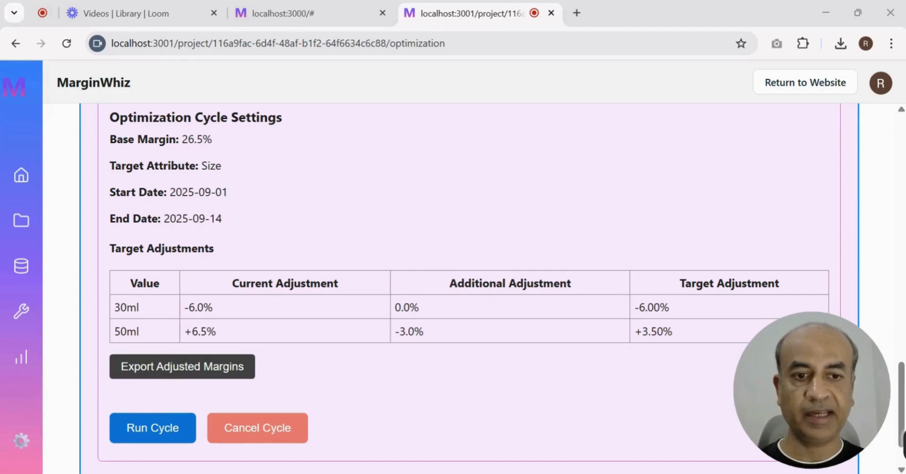
scroll(241, 321, "down", 2)
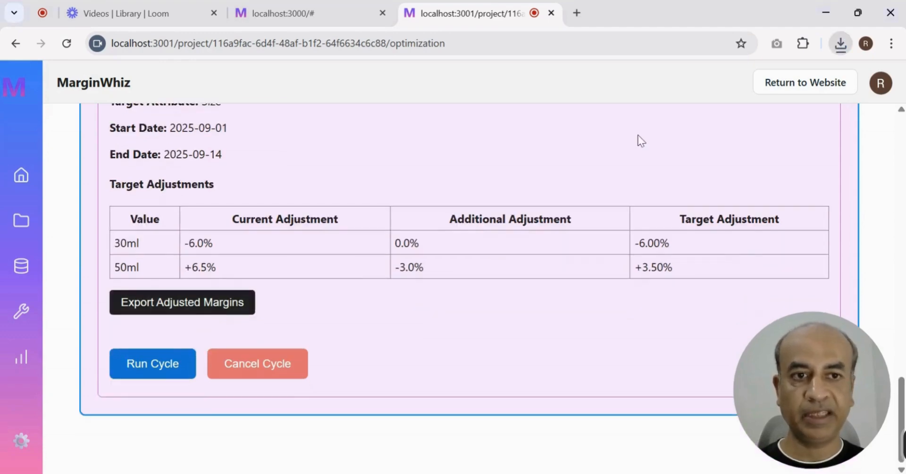
left_click(154, 364)
Step: Upload the cycle's sales CSV and submit the mapped sales data to complete the cycle
scroll(345, 291, "down", 1)
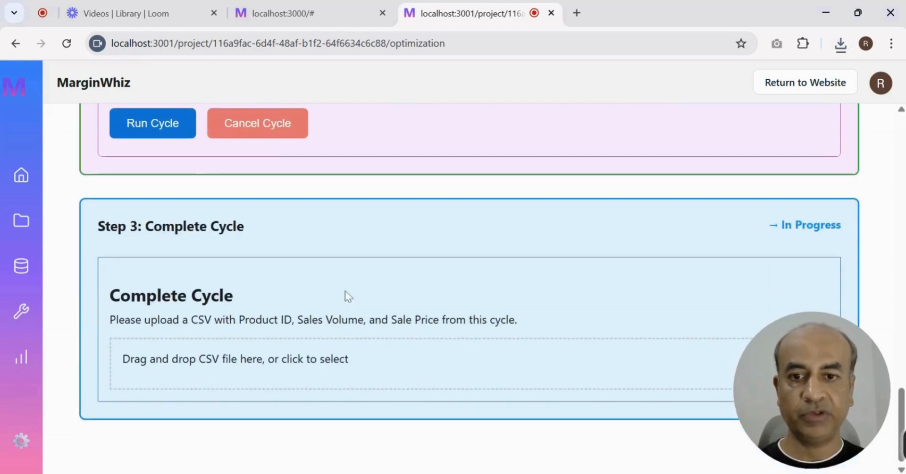
left_click(234, 367)
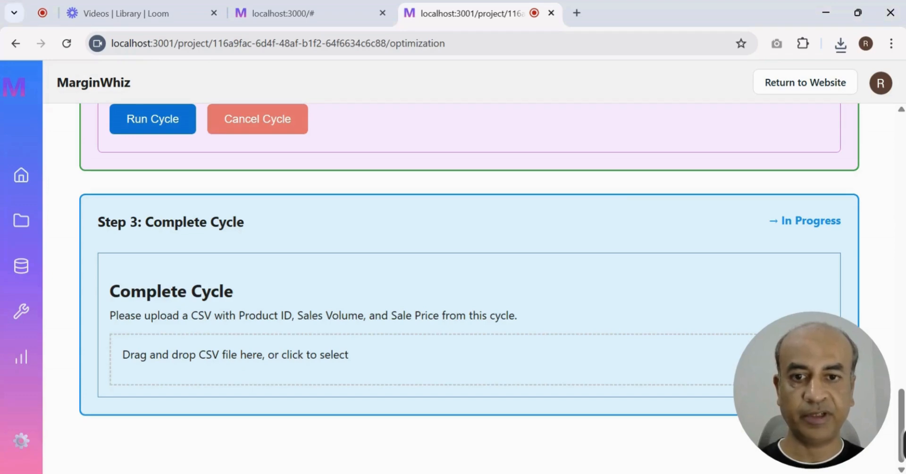
scroll(257, 274, "down", 4)
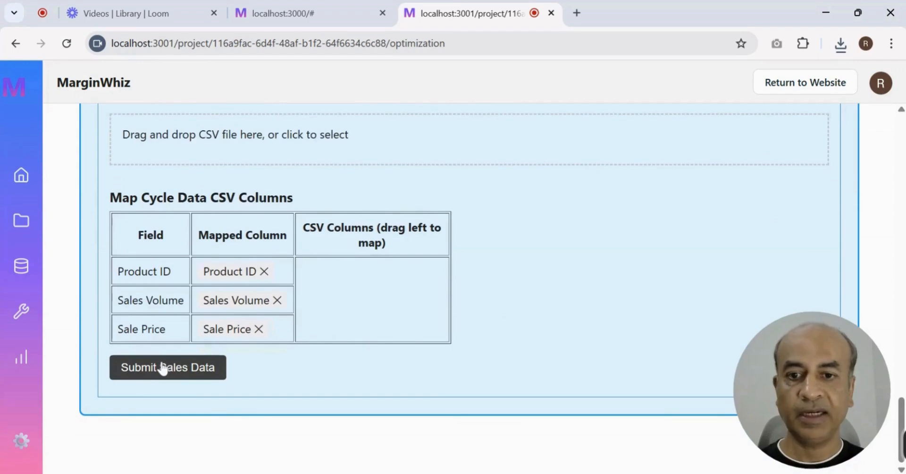
left_click(163, 368)
left_click(581, 126)
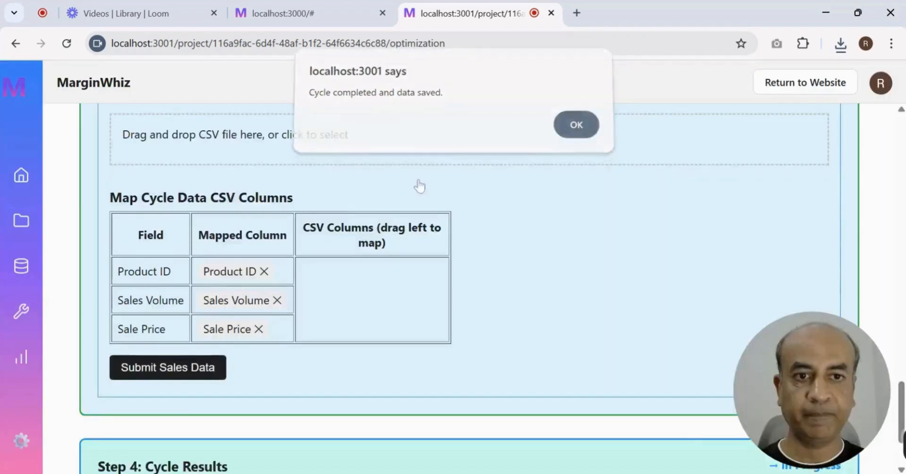
Step: Review the overall sales trend and the 30ml and 50ml impacts, and open the summary and next steps
scroll(232, 225, "down", 4)
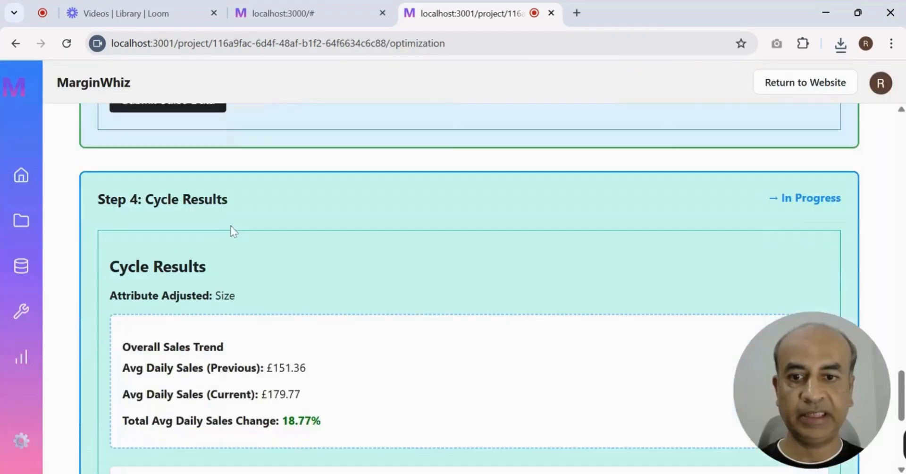
scroll(231, 226, "down", 3)
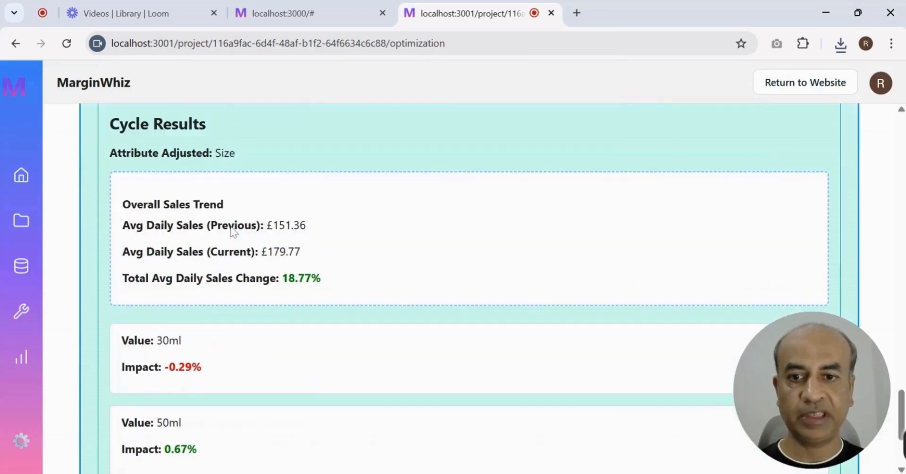
scroll(236, 246, "down", 1)
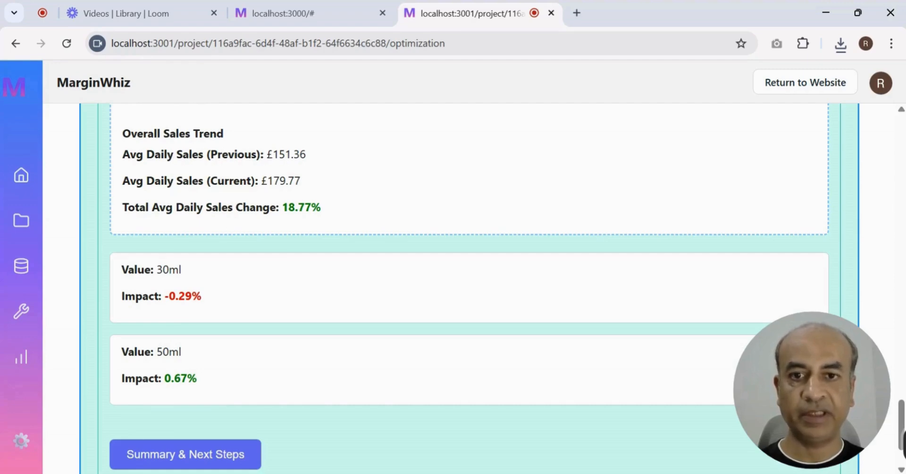
scroll(271, 274, "down", 2)
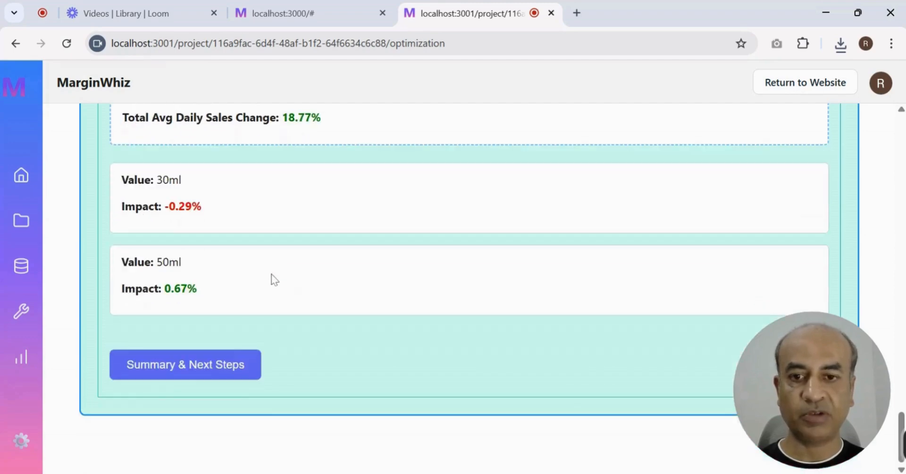
left_click(176, 371)
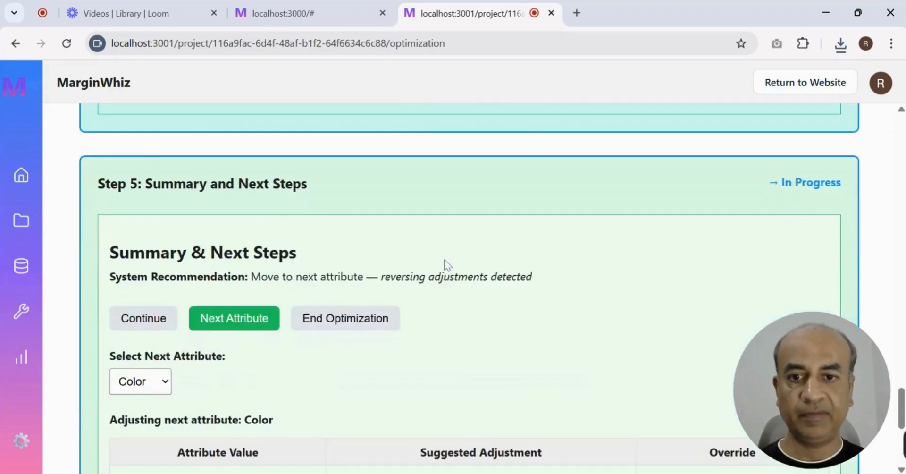
Step: Select Variant as the next attribute to adjust
scroll(446, 265, "down", 5)
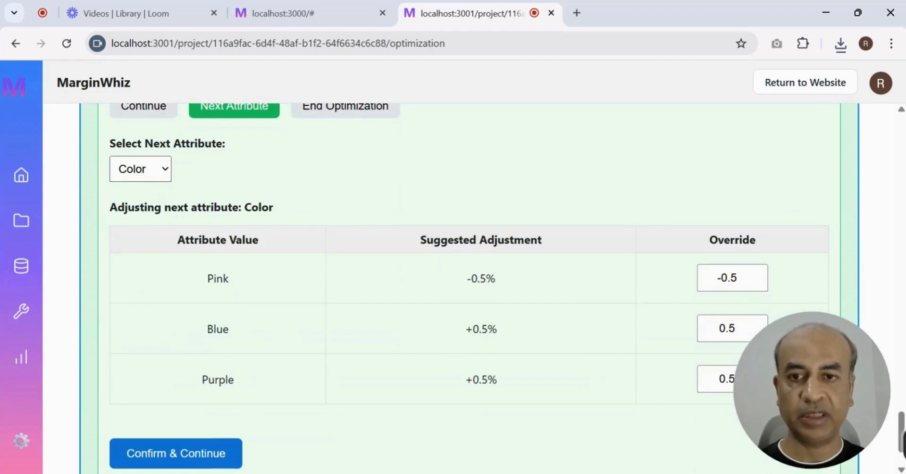
left_click(156, 204)
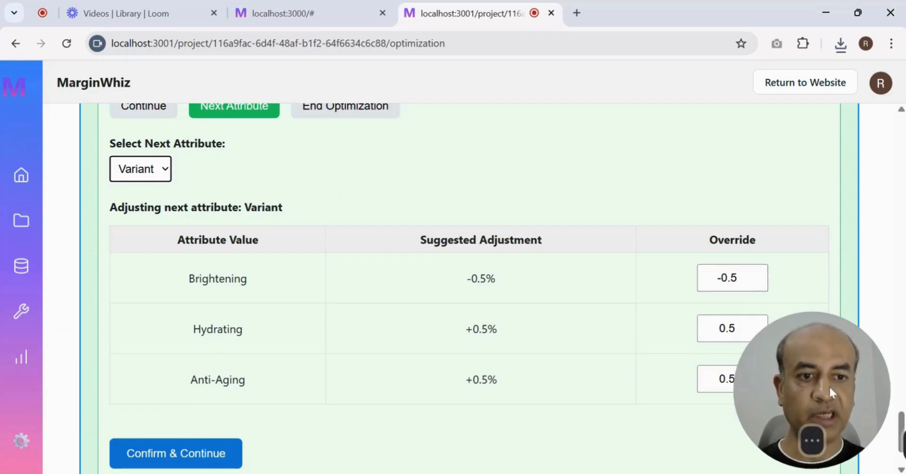
left_click_drag(832, 390, 846, 418)
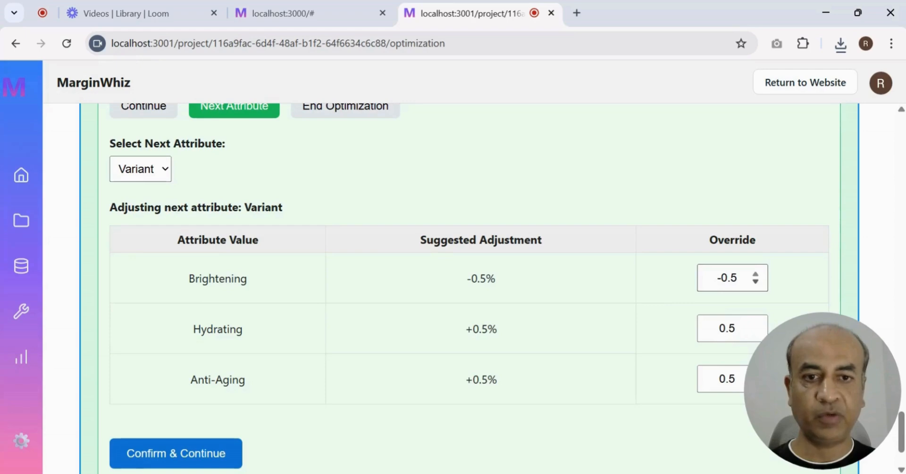
Step: Set the Variant adjustment overrides to -1 for Brightening, 1 for Hydrating and 1.5 for Anti-Aging
left_click(756, 283)
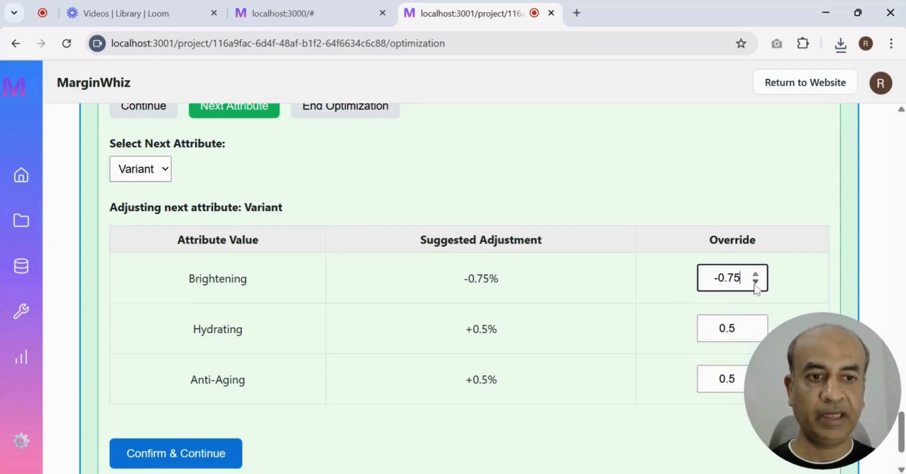
left_click(755, 283)
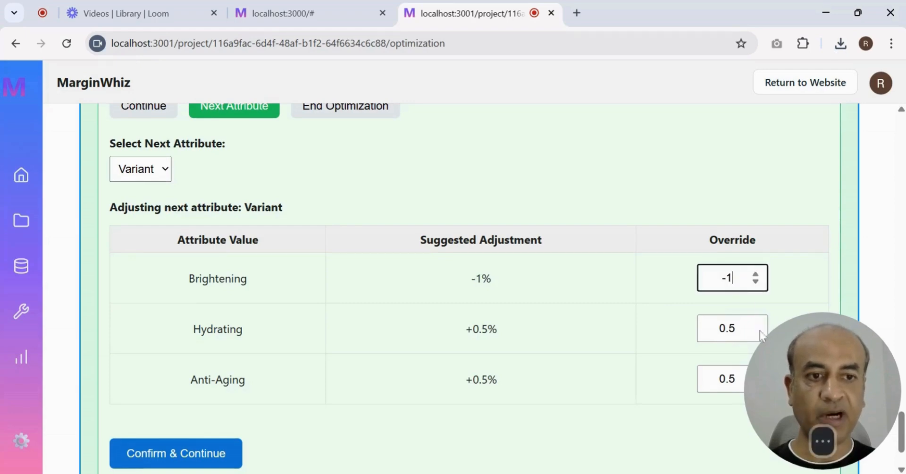
left_click_drag(802, 329, 814, 96)
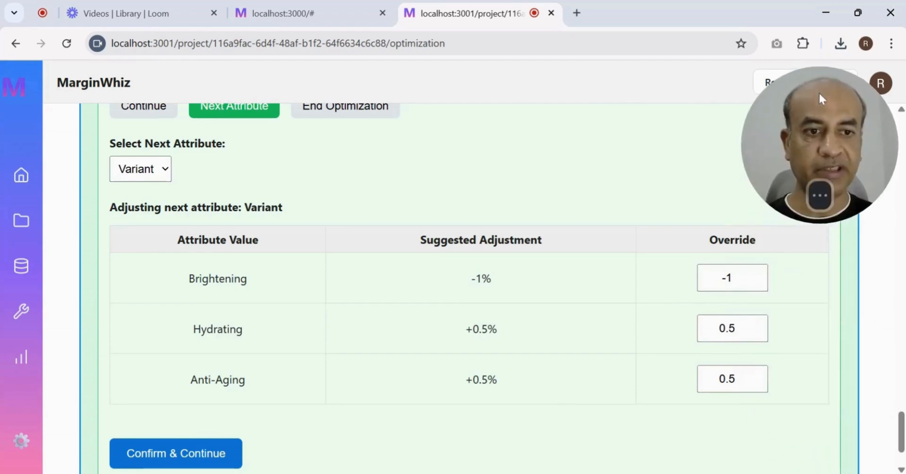
left_click(757, 325)
left_click(756, 325)
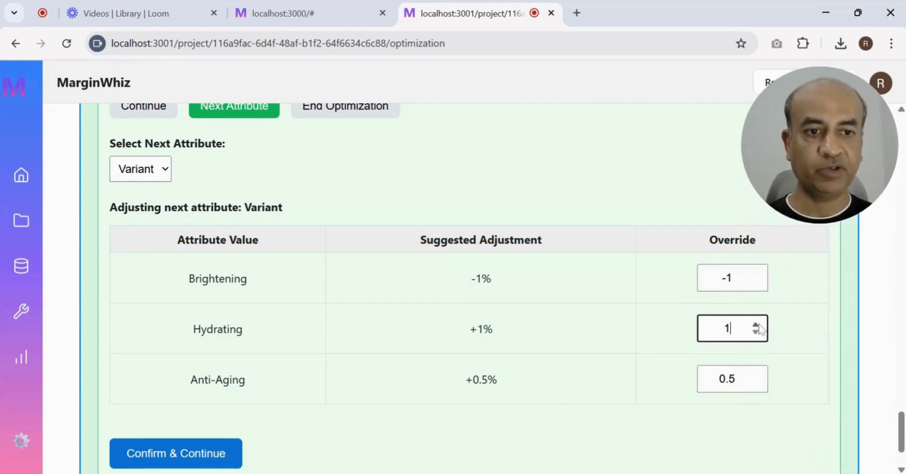
left_click(756, 376)
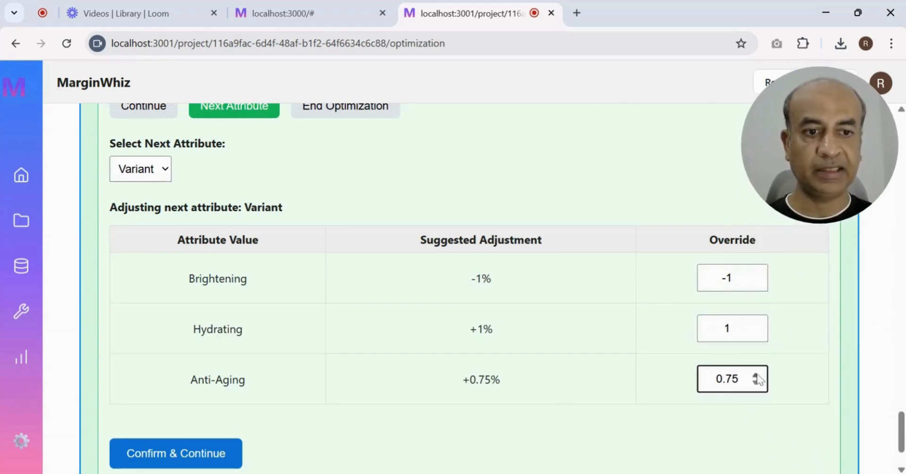
left_click(756, 376)
left_click(756, 375)
left_click(757, 376)
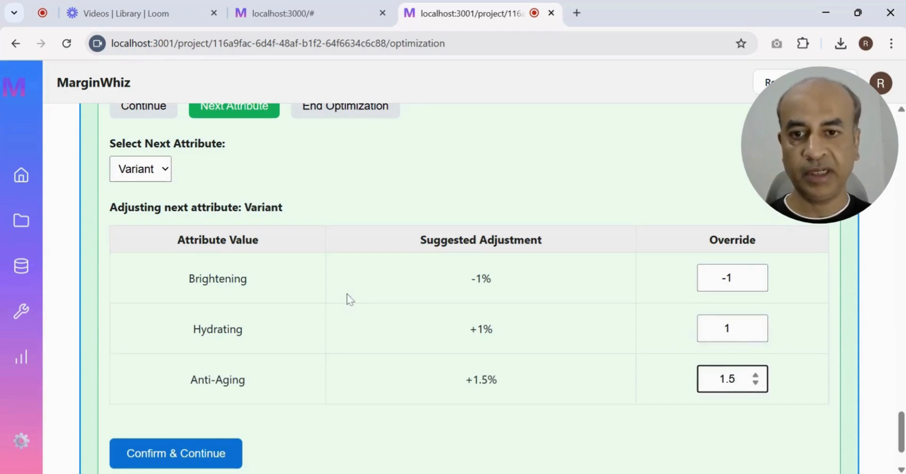
scroll(340, 218, "down", 2)
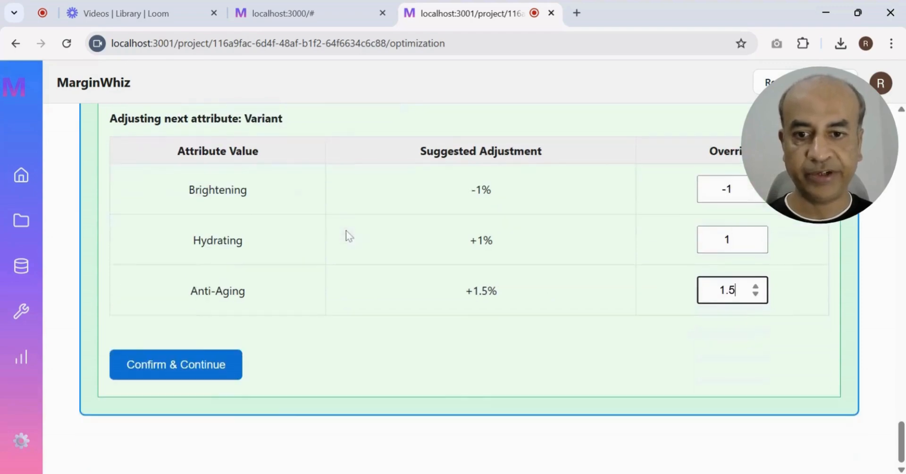
Step: Submit the Variant adjustments and review the selection summary awaiting confirmation
left_click(178, 372)
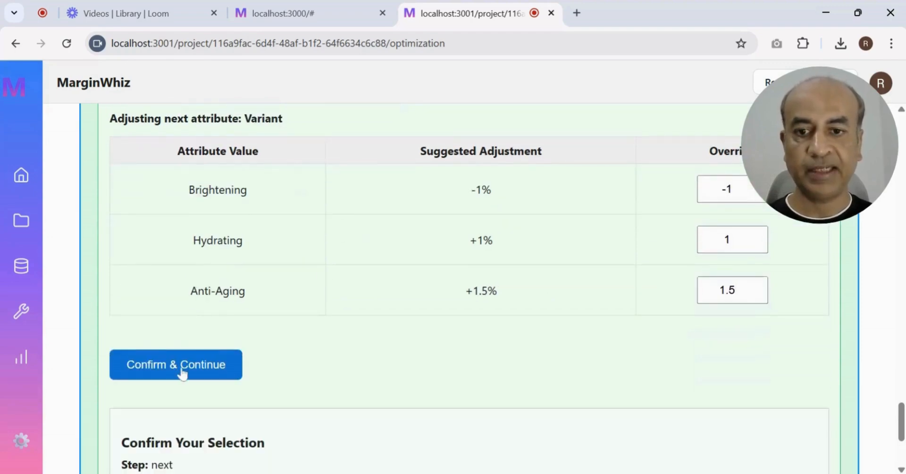
scroll(293, 321, "down", 4)
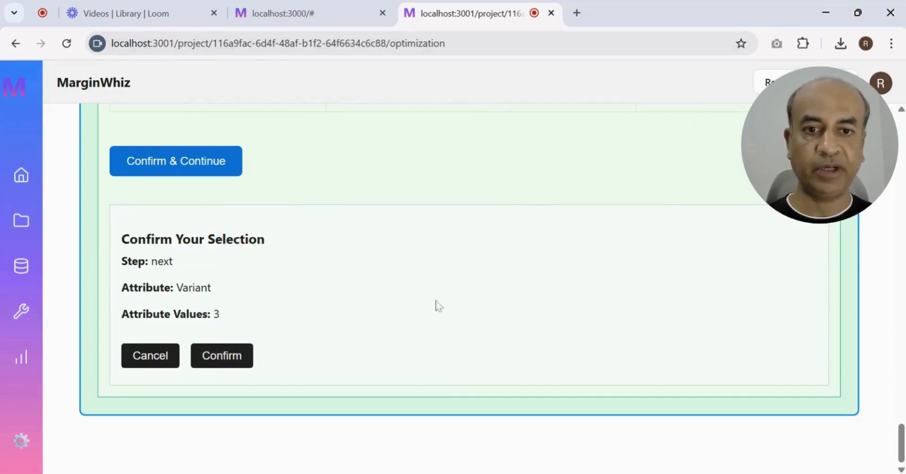
scroll(265, 304, "up", 9)
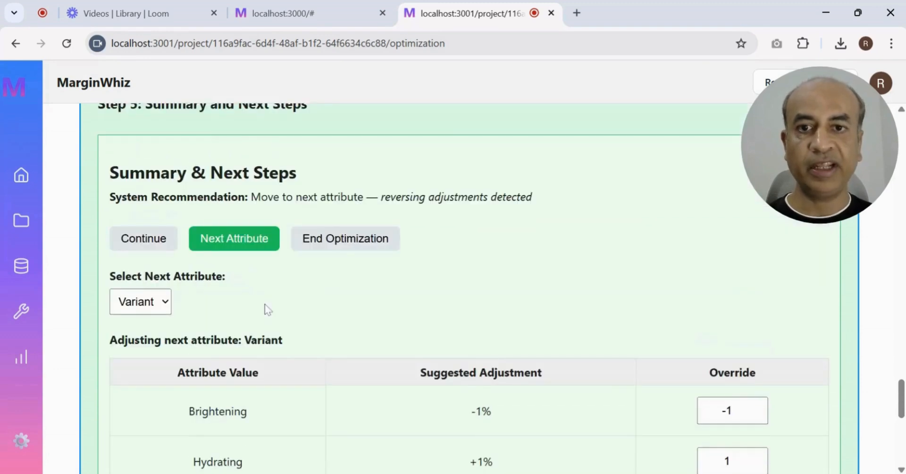
Step: Choose to end the optimization instead of moving to the next attribute, and confirm the selection to view insights
left_click(344, 246)
scroll(313, 320, "down", 2)
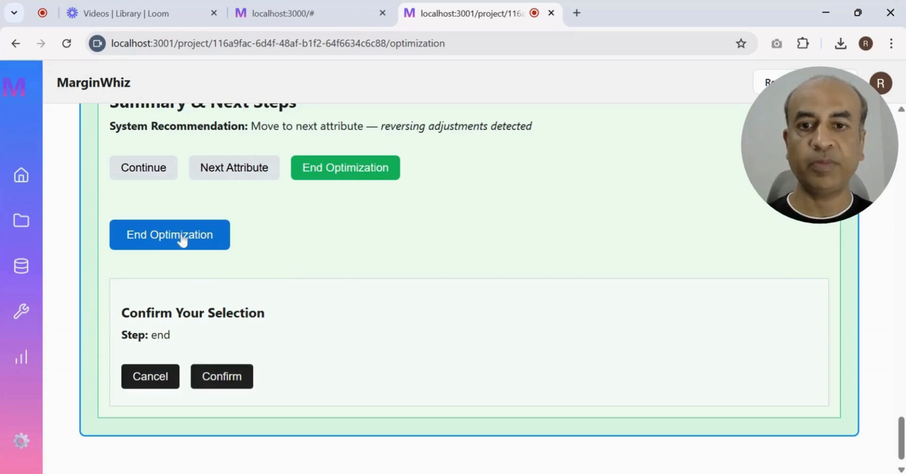
left_click(225, 385)
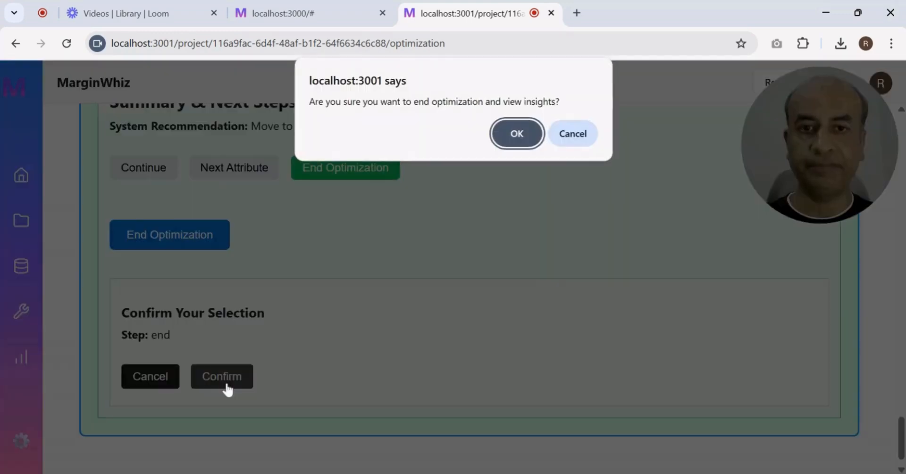
left_click(517, 134)
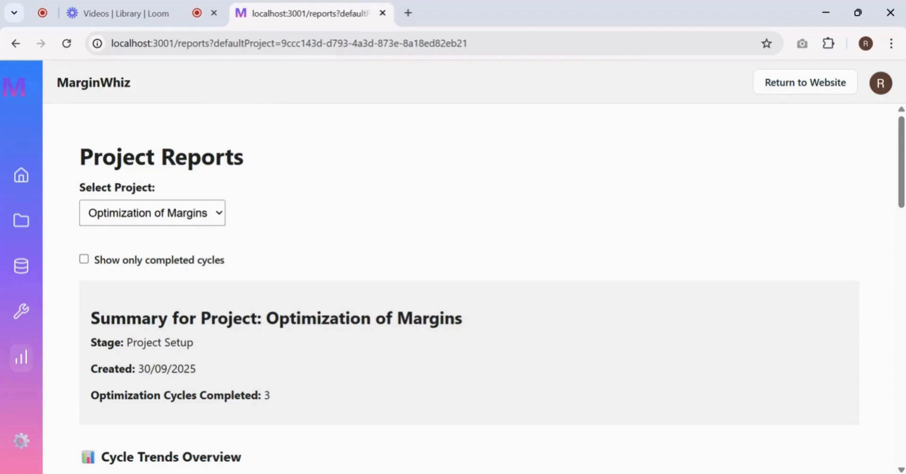
Step: Review the Optimization of Margins report, examining the cycle trends chart and the Cycle #1 and Cycle #2 results
scroll(492, 215, "down", 6)
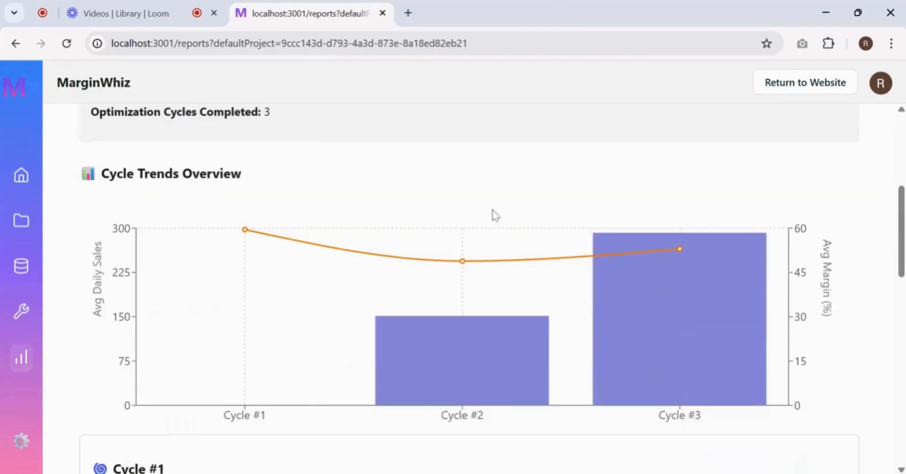
scroll(495, 216, "down", 2)
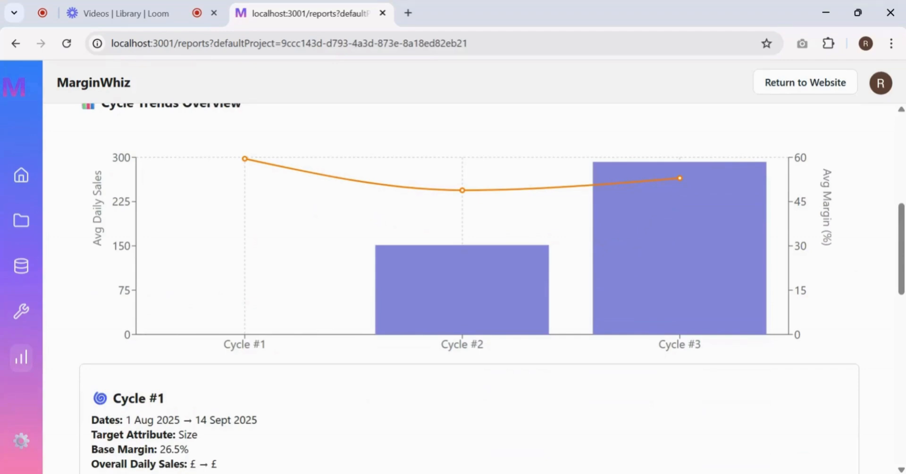
scroll(492, 212, "down", 6)
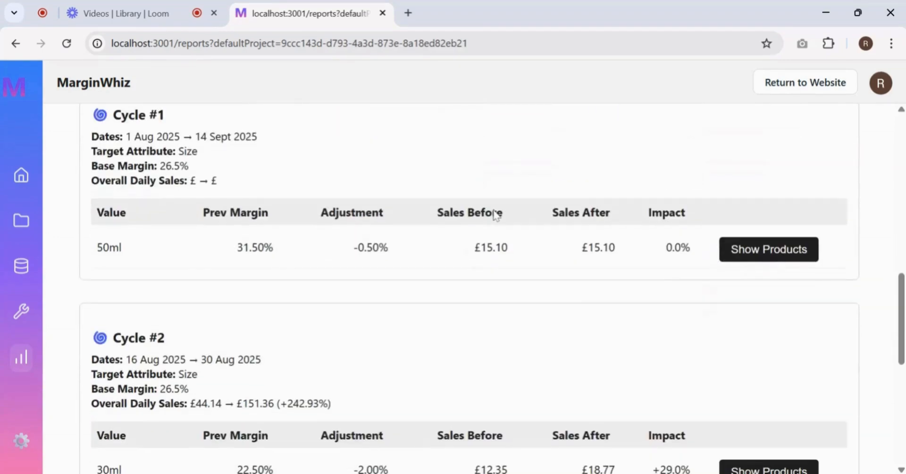
scroll(770, 259, "down", 3)
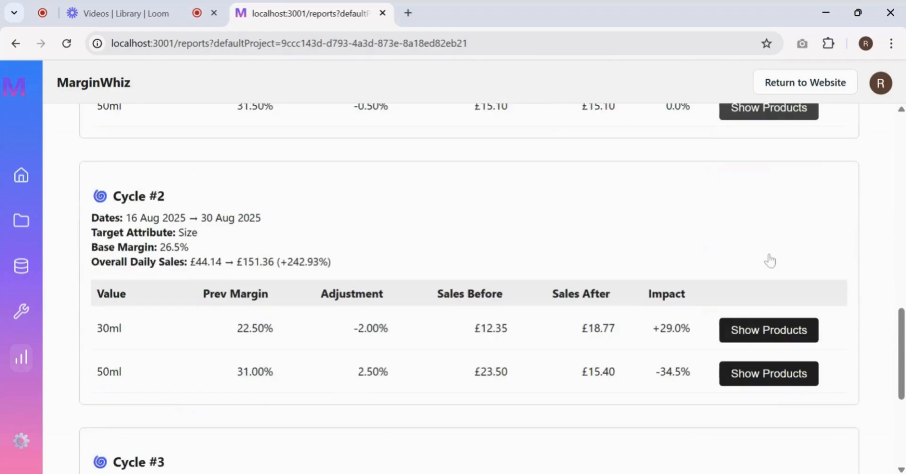
Step: Show and examine the product-level sales for the 30ml size in Cycle #2
left_click(759, 327)
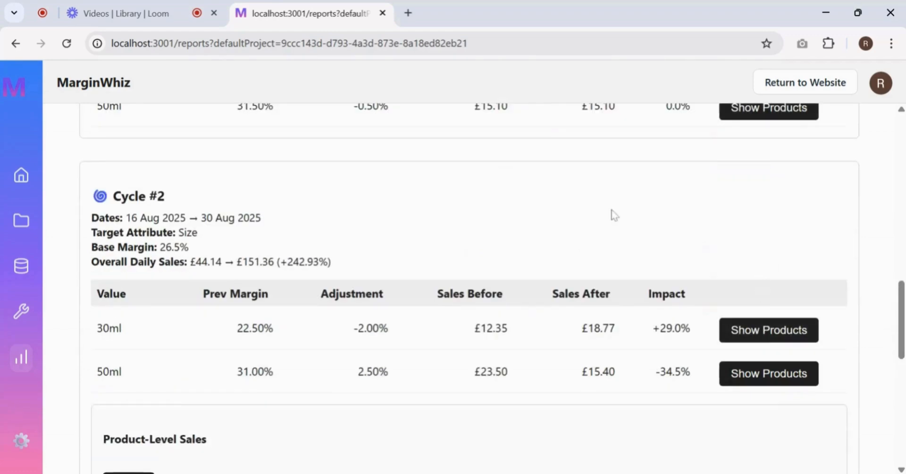
scroll(614, 215, "down", 5)
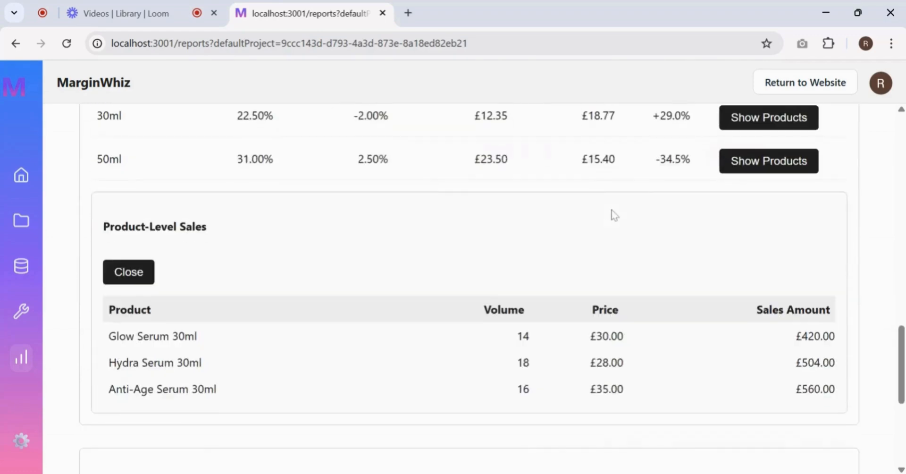
scroll(613, 215, "up", 2)
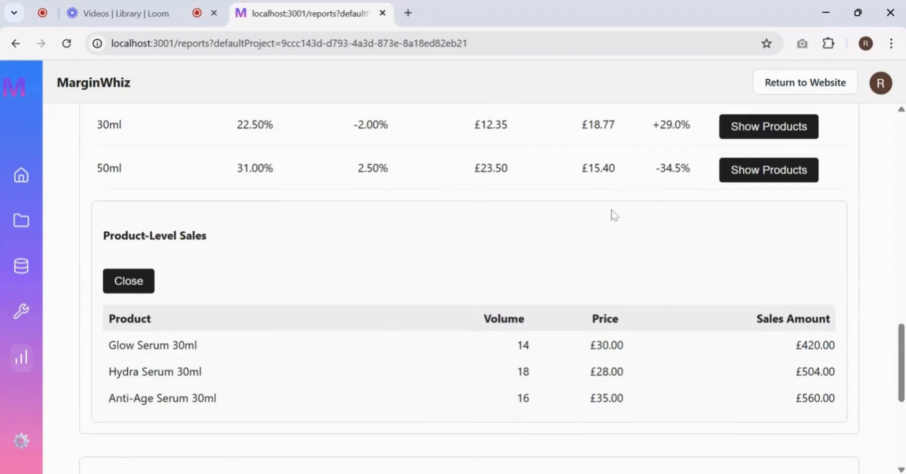
Step: Return to the dashboard and look over its Projects, Data, Optimization and Reports sections
scroll(613, 215, "up", 15)
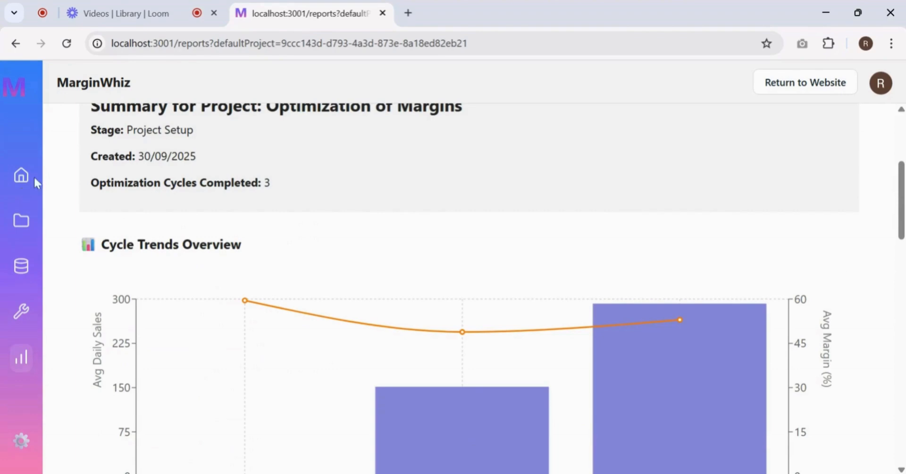
left_click(21, 177)
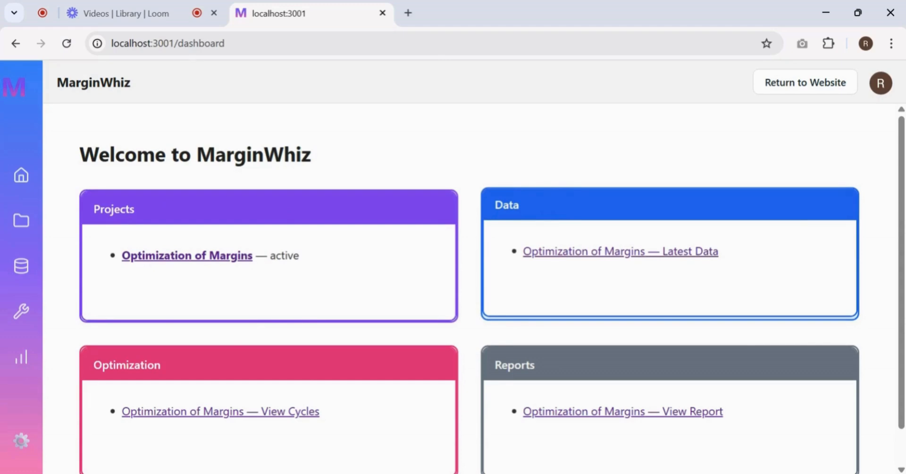
scroll(545, 203, "down", 1)
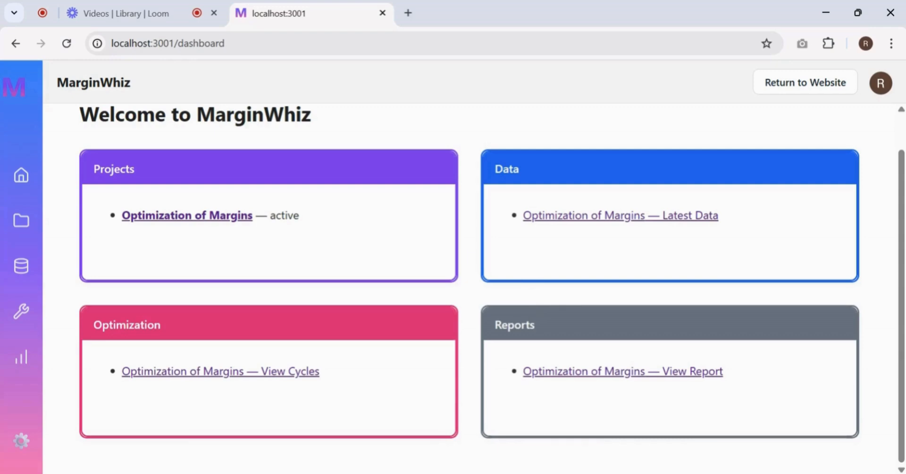
scroll(527, 293, "up", 1)
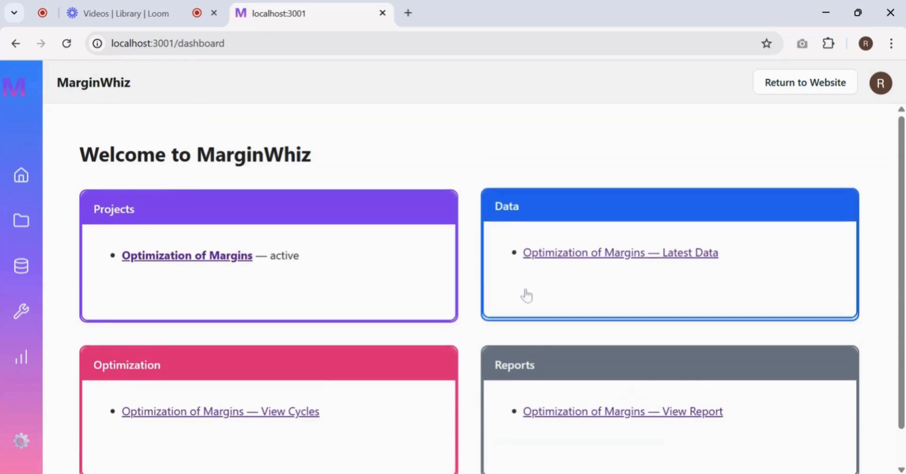